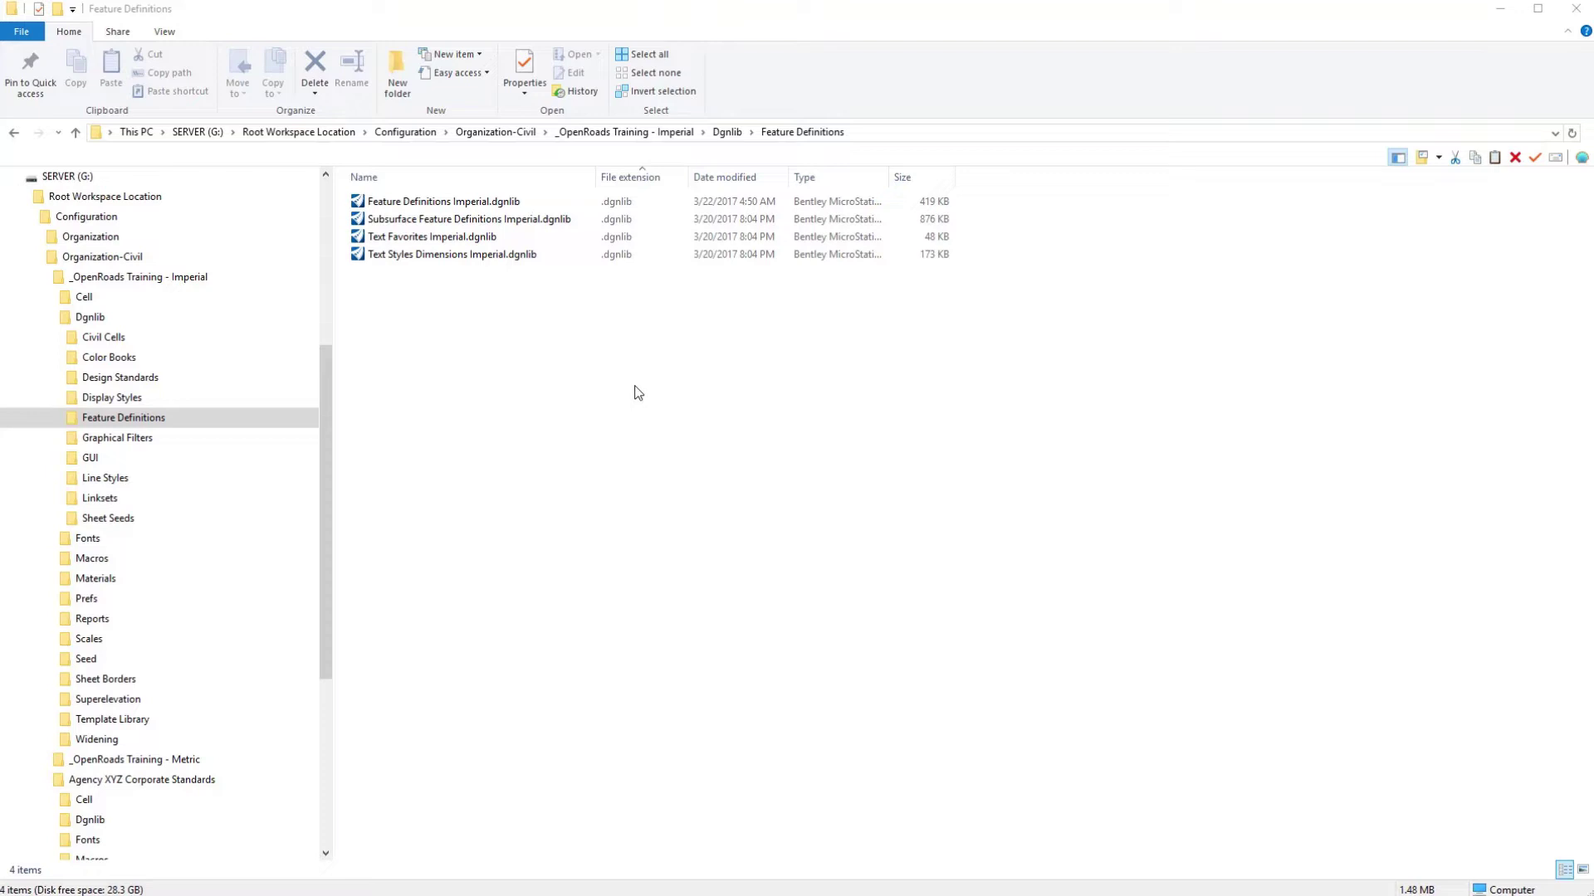
- Copy Text Styles Dimensions Imperial.dgnlib from the _OpenRoads Training - Imperial feature definitions folder into the matching Agency XYZ Corporate Standards folder
left_click(487, 238)
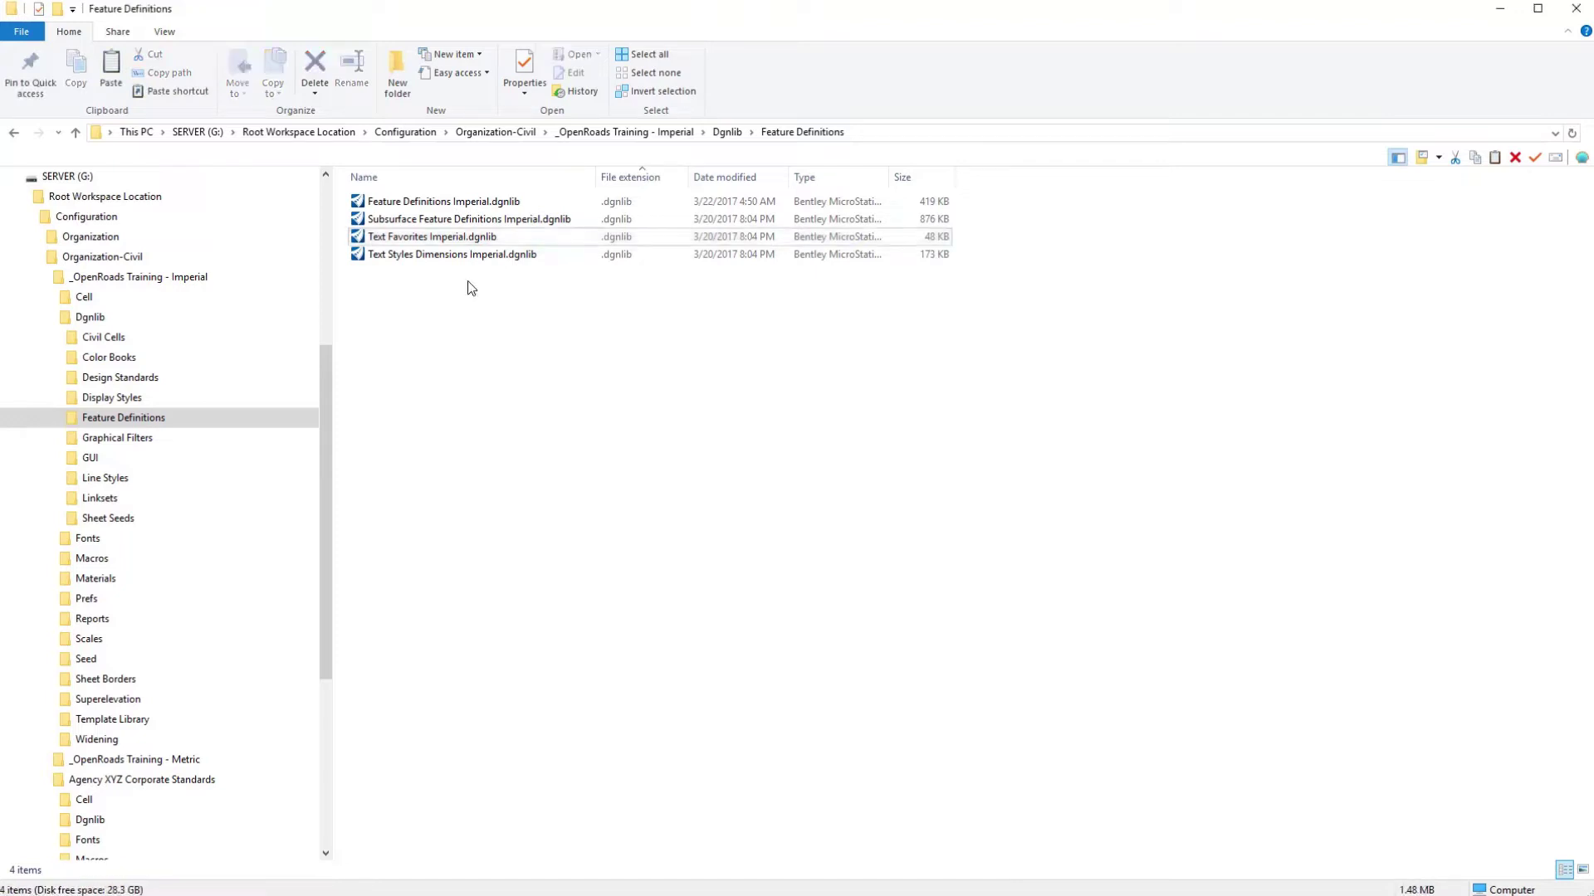
right_click(465, 255)
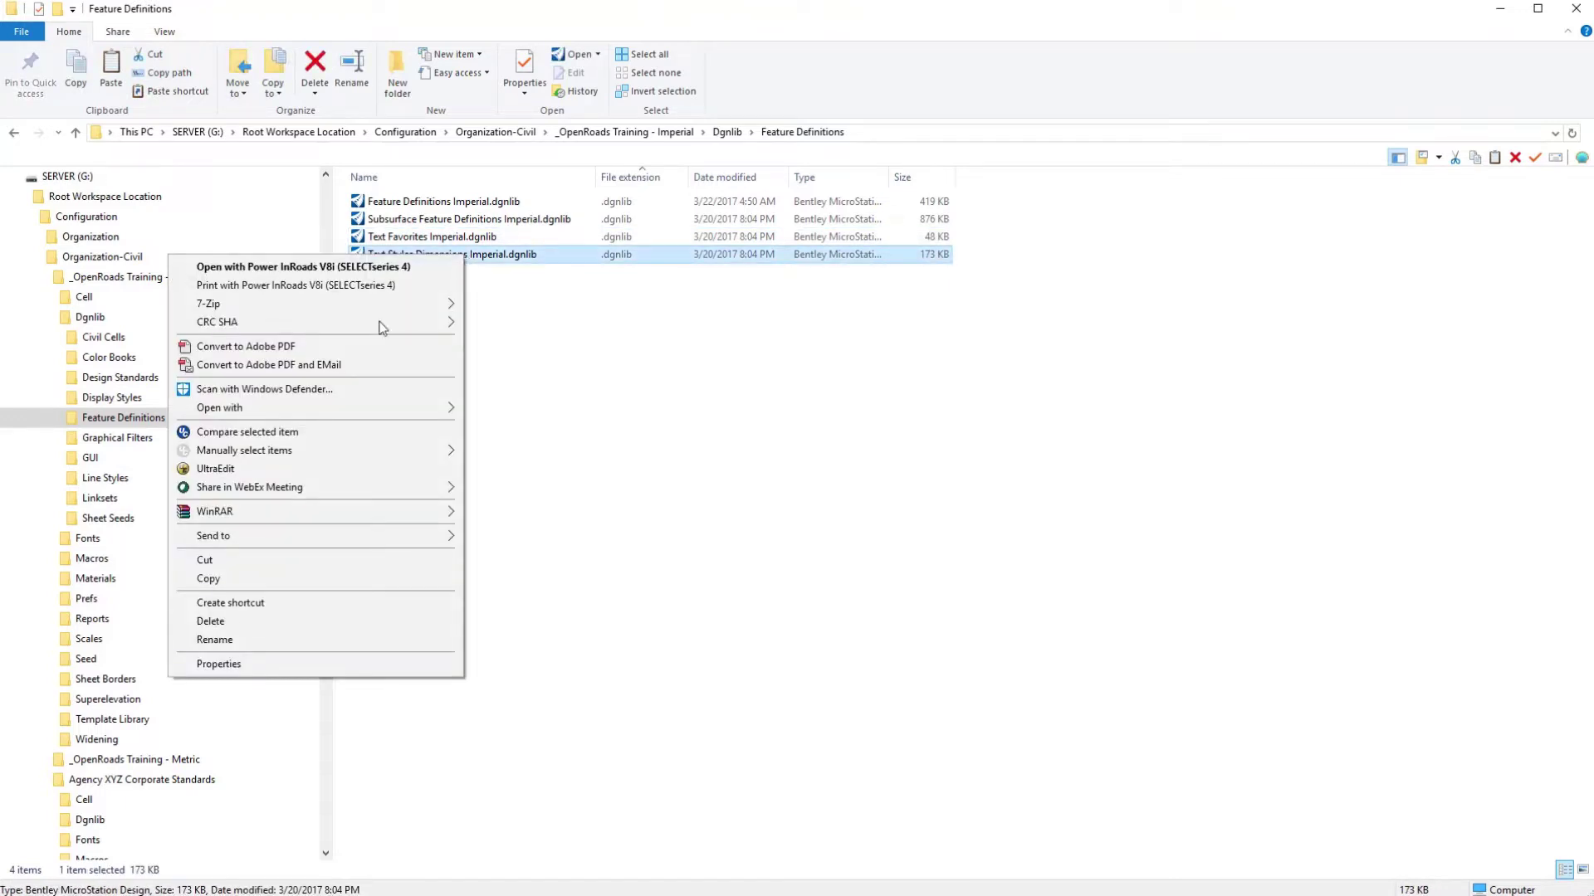
left_click(236, 579)
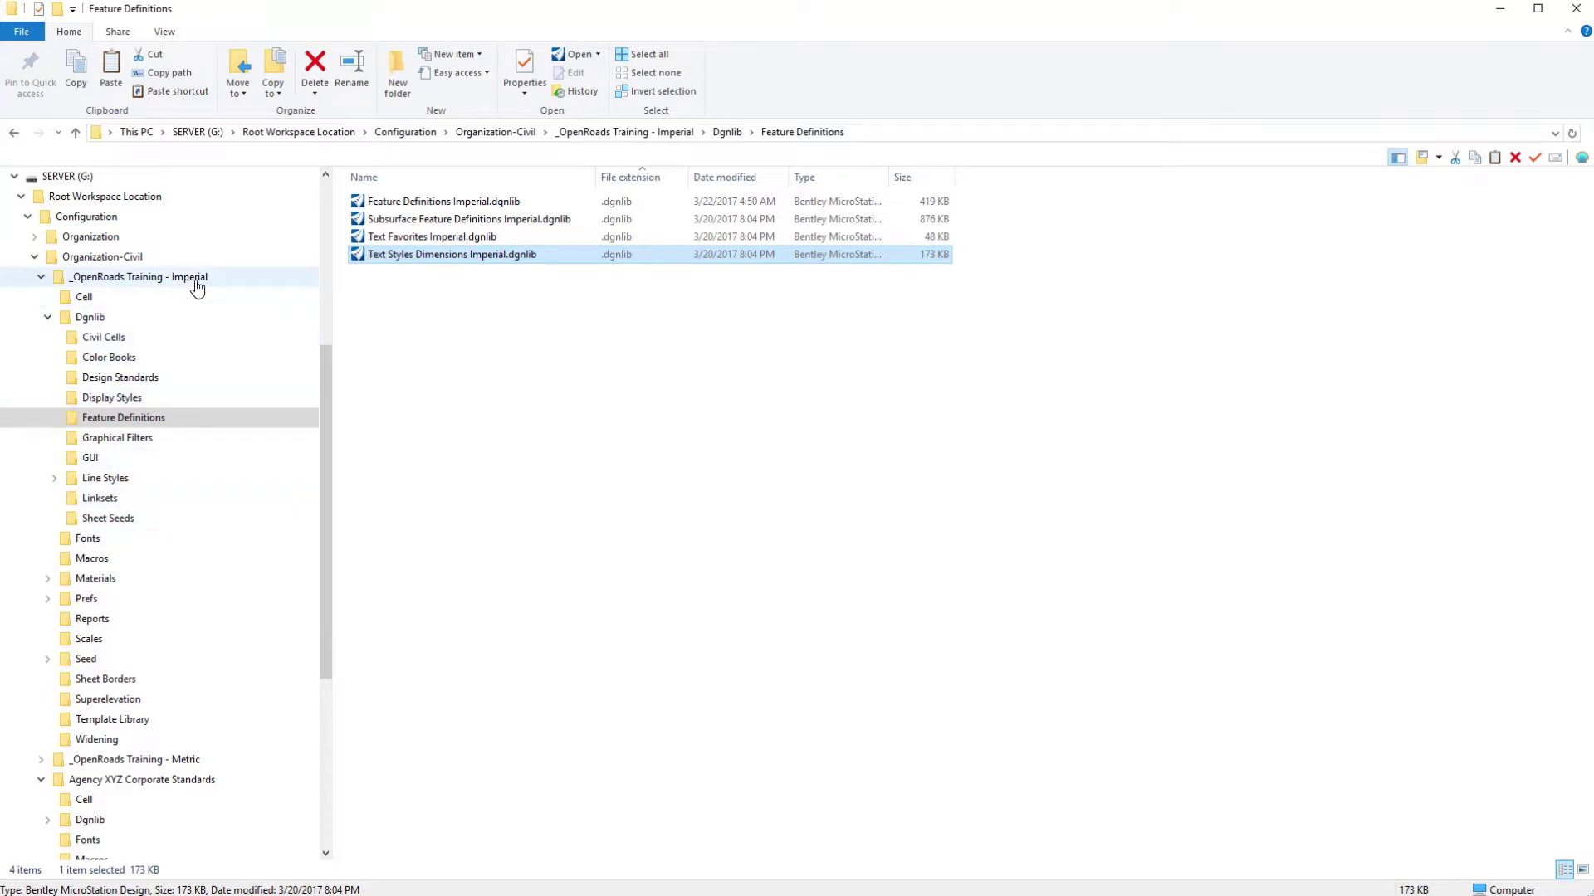
scroll(202, 667, "down", 4)
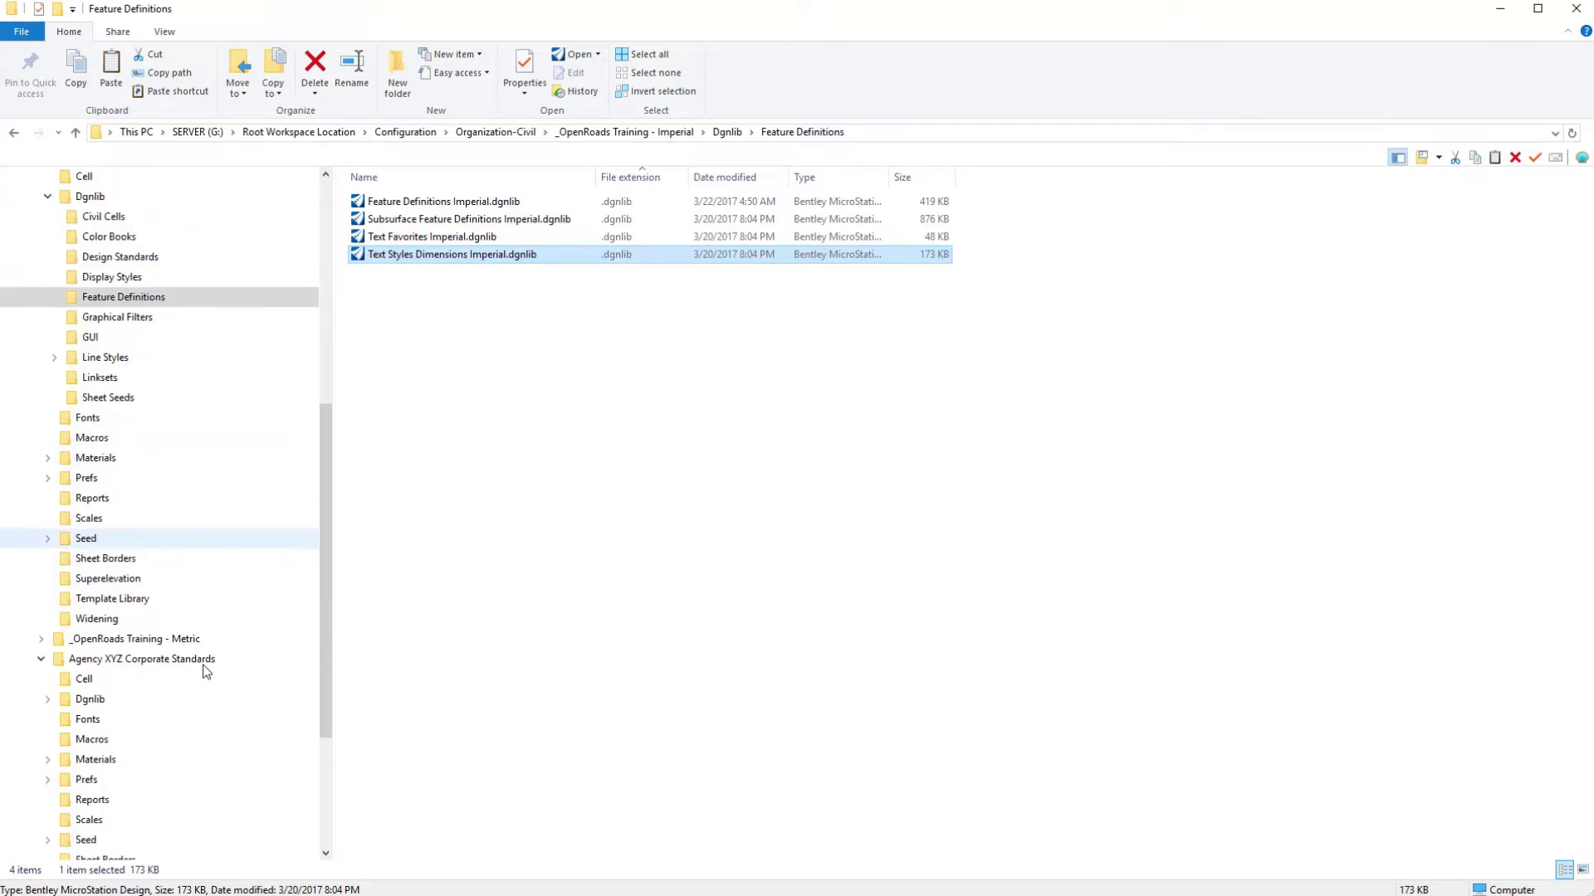
key("alt+Left")
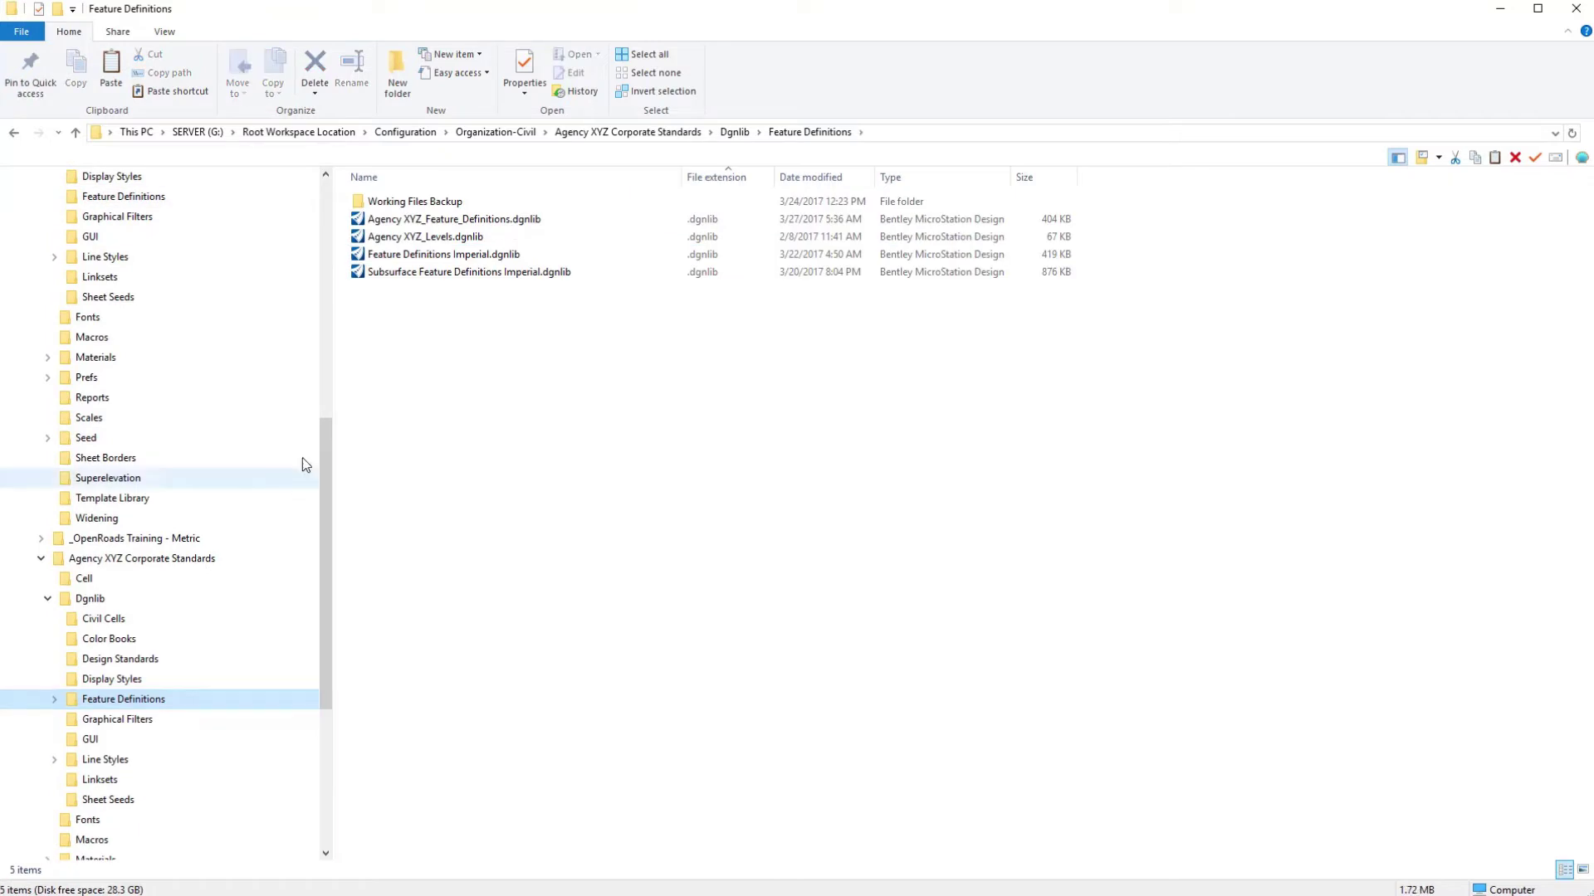
right_click(371, 325)
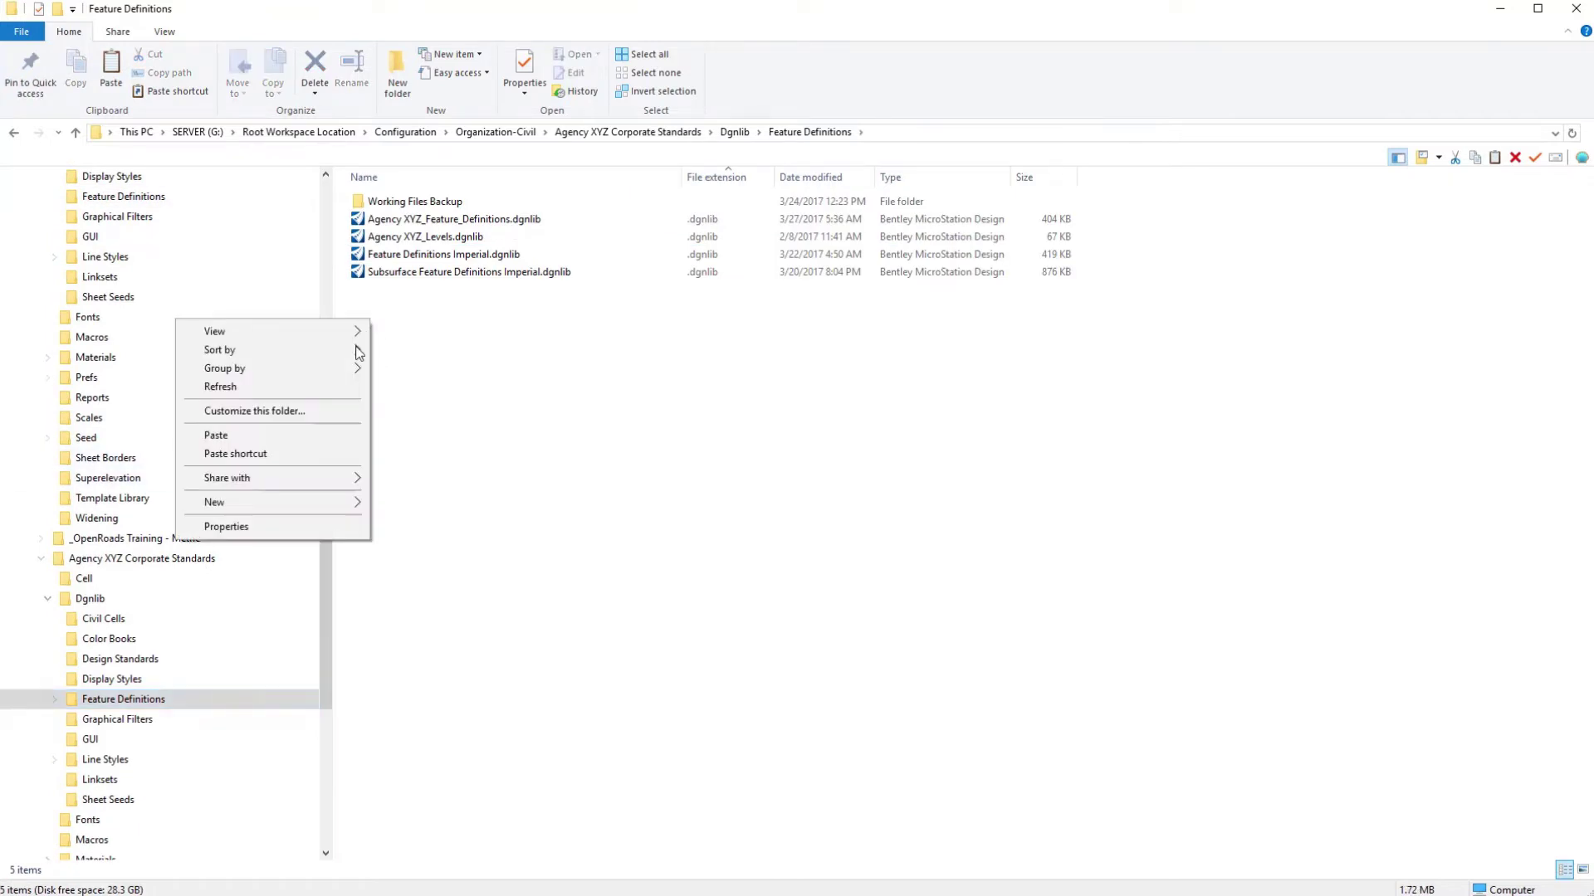
left_click(369, 437)
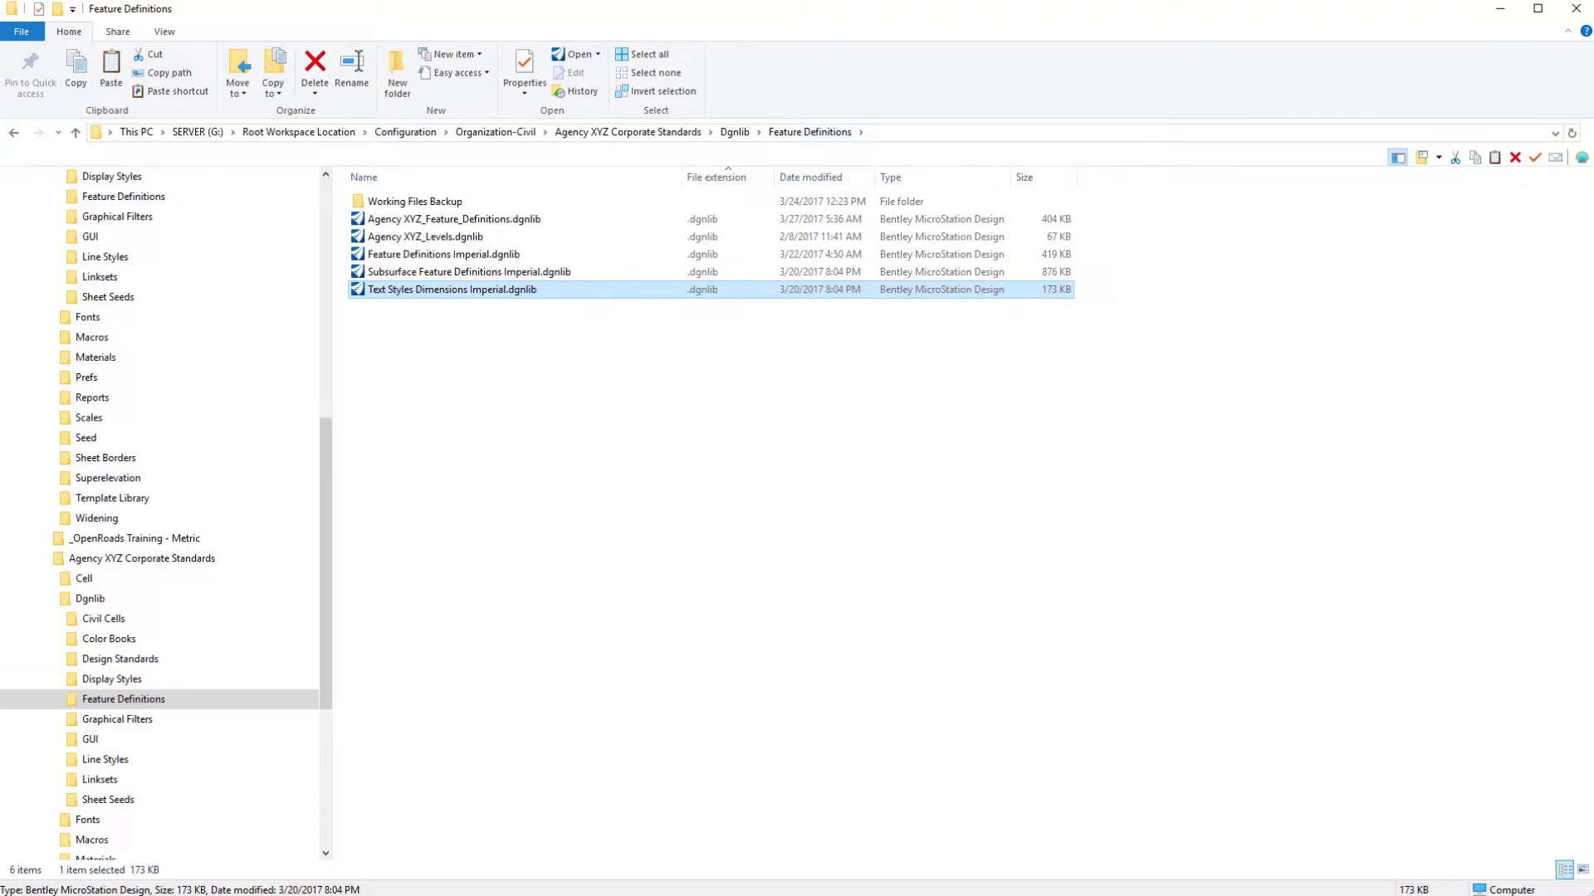
- Switch to OpenRoads Designer, open the copied Text Styles Dimensions Imperial.dgnlib, and bring up the text style manager
key("alt+Tab")
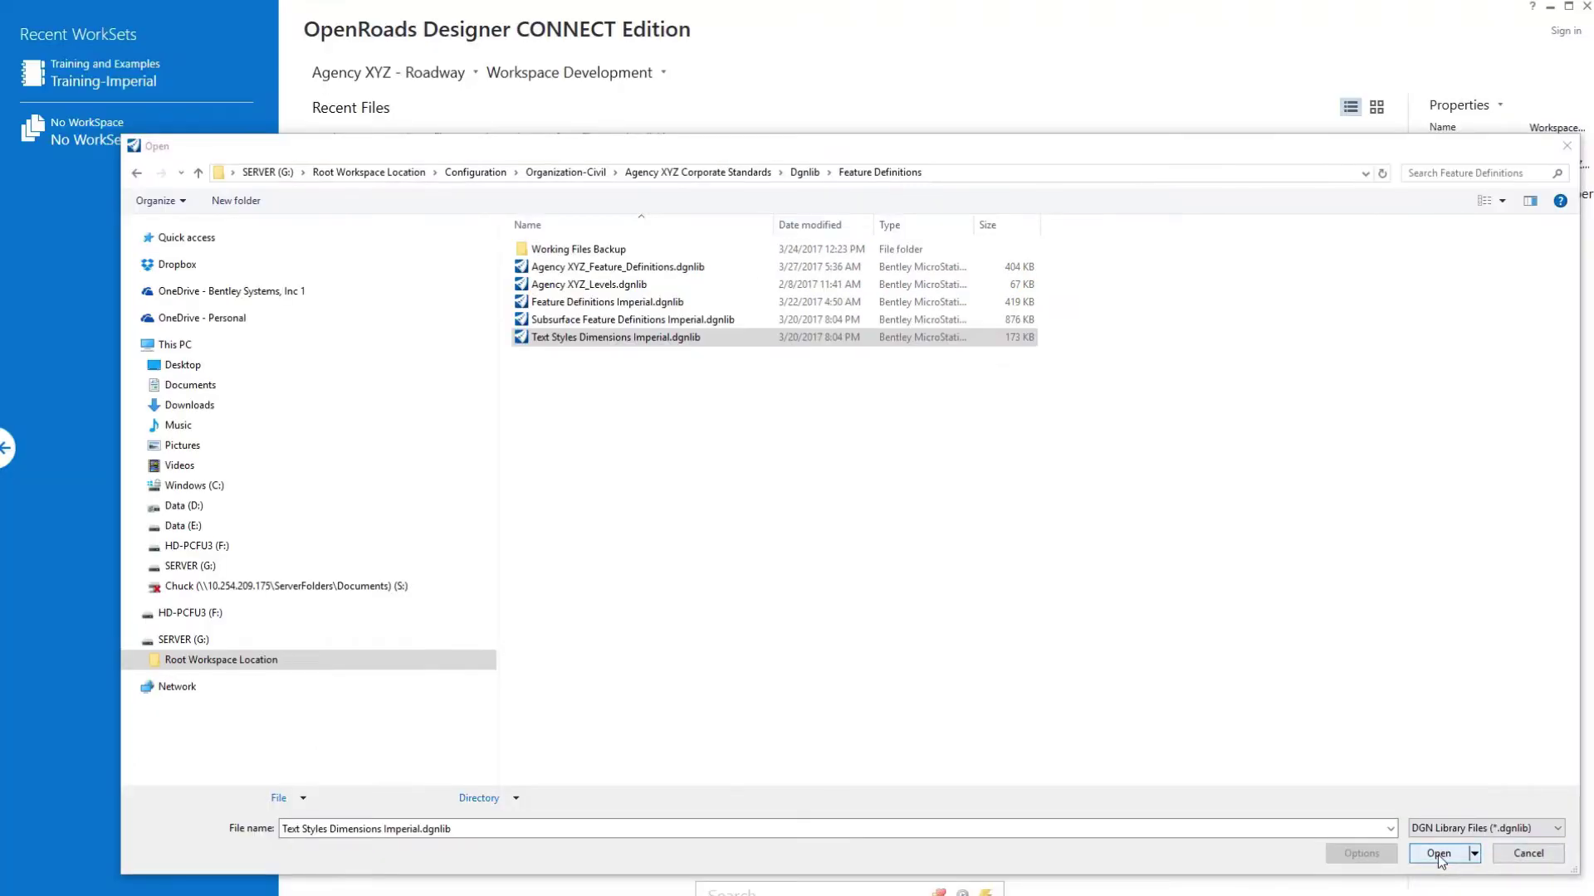
left_click(1439, 855)
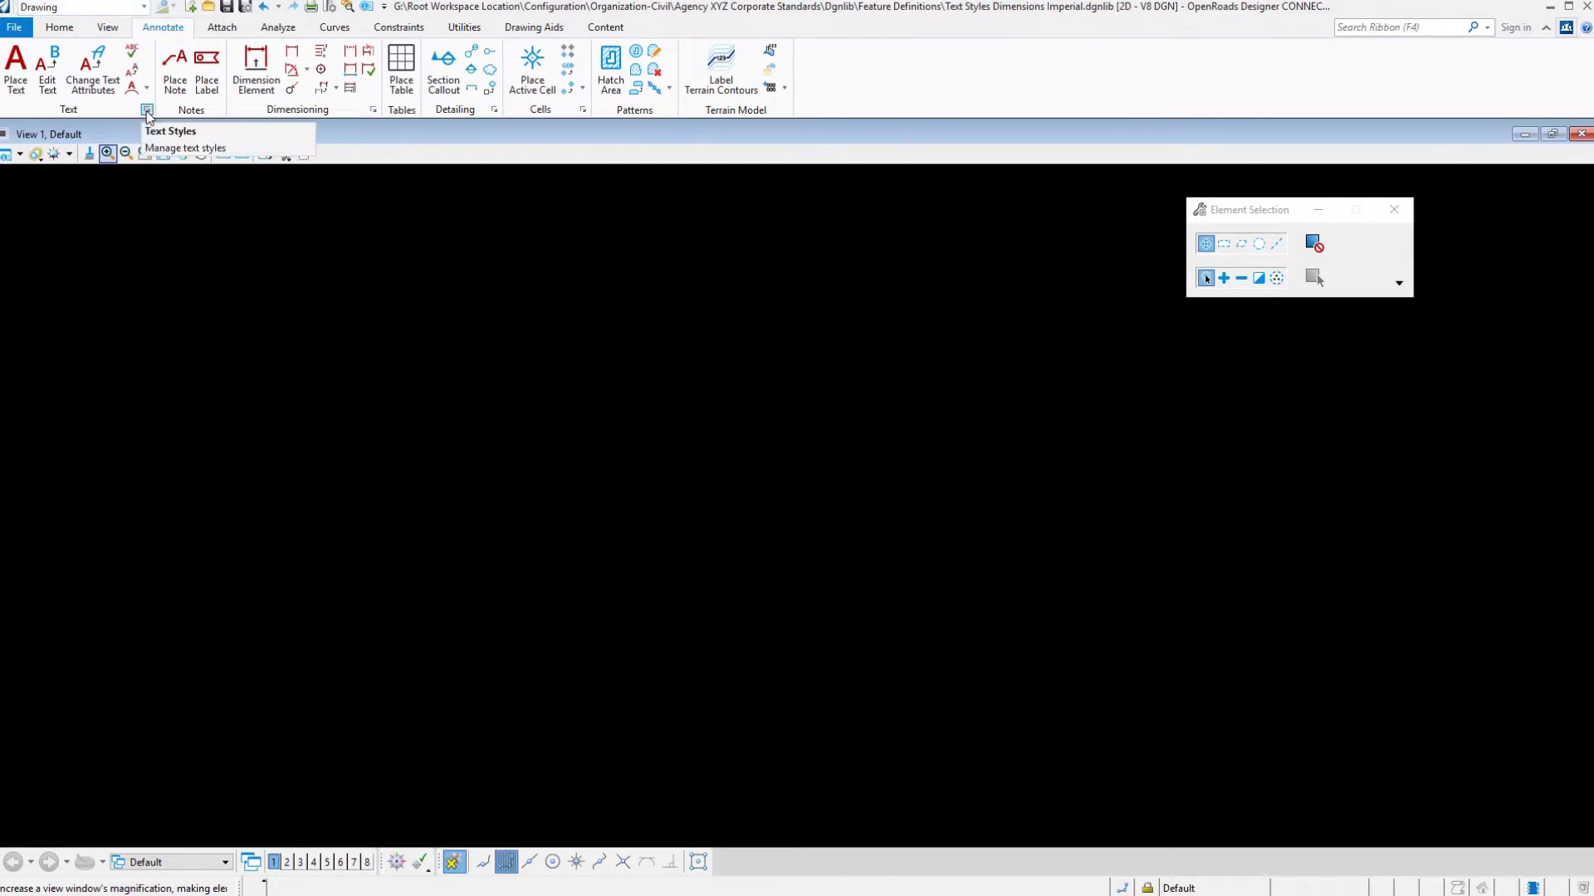
left_click(147, 111)
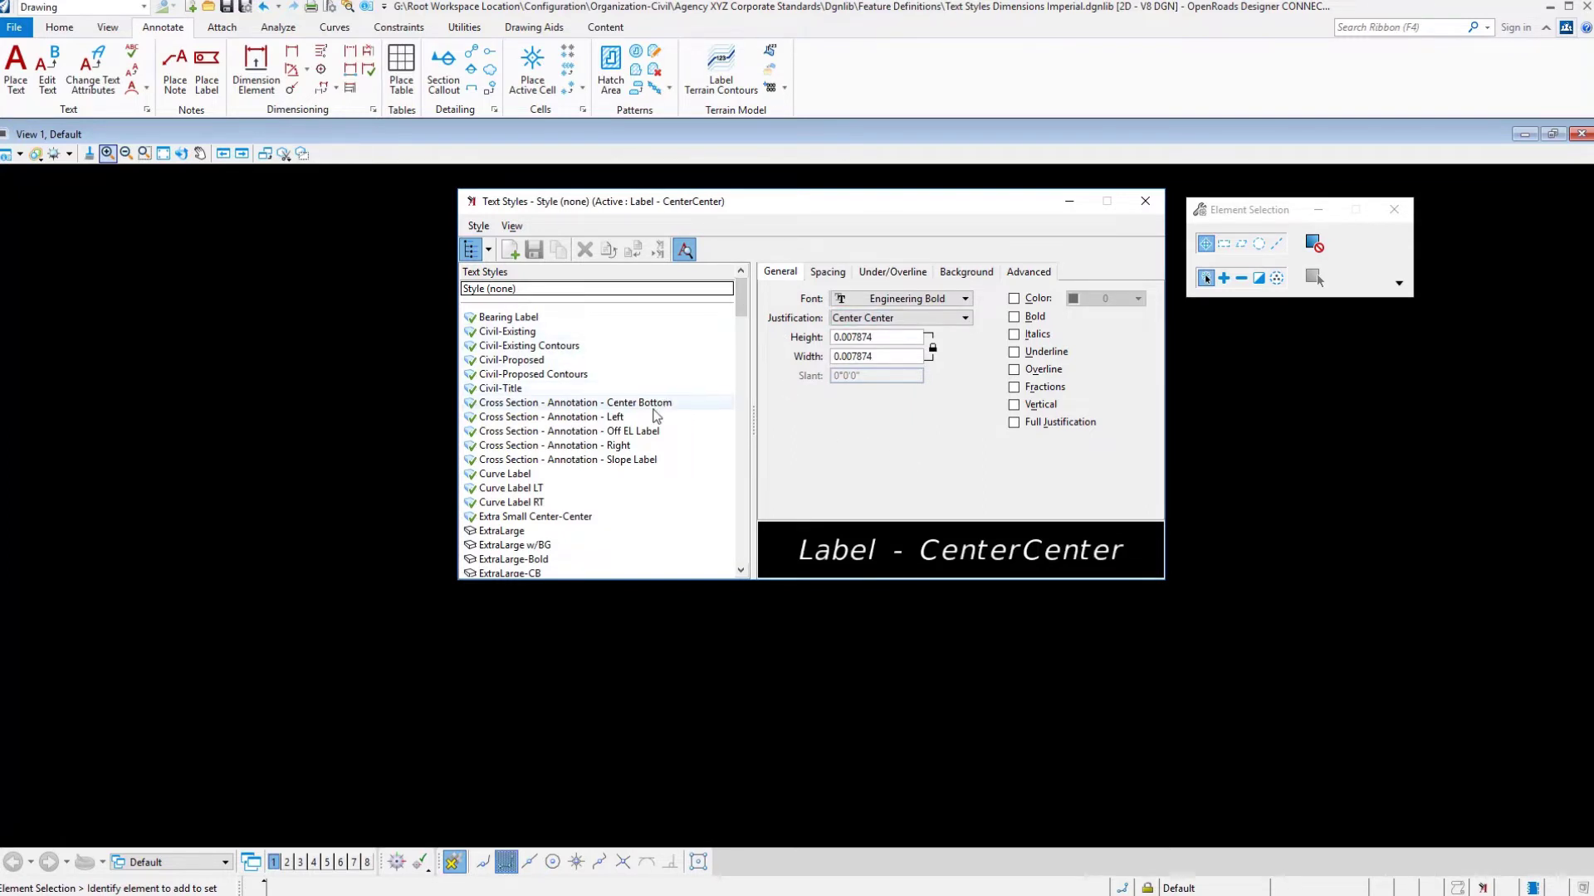
- Review the cross section, profile and plan text styles in the library, checking their font, justification and size settings
left_click(654, 407)
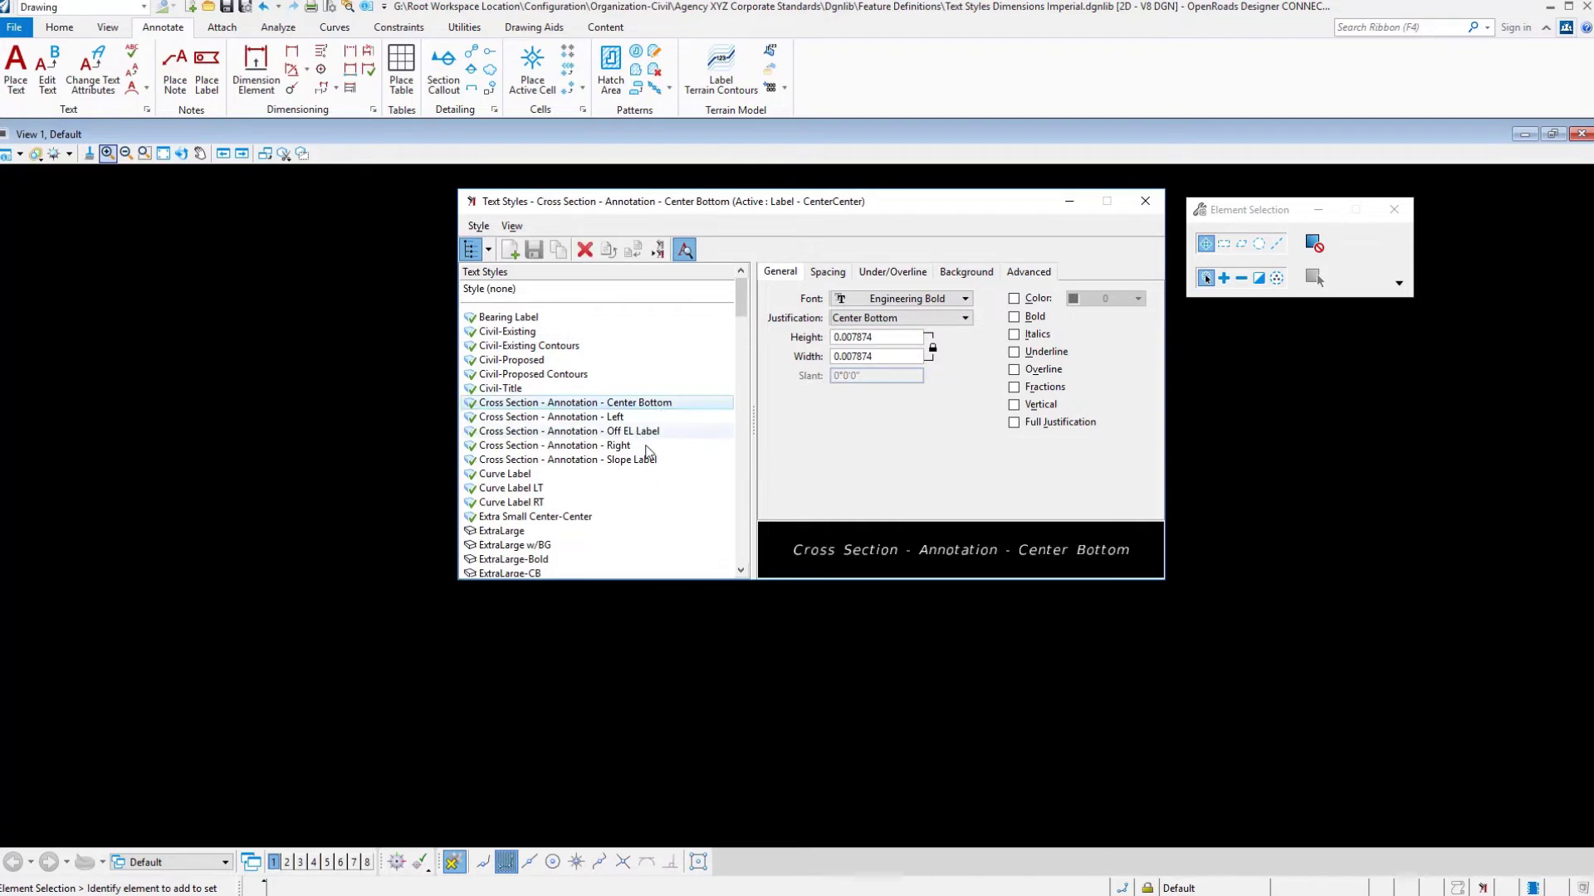
left_click_drag(744, 301, 779, 469)
left_click(631, 378)
left_click(631, 417)
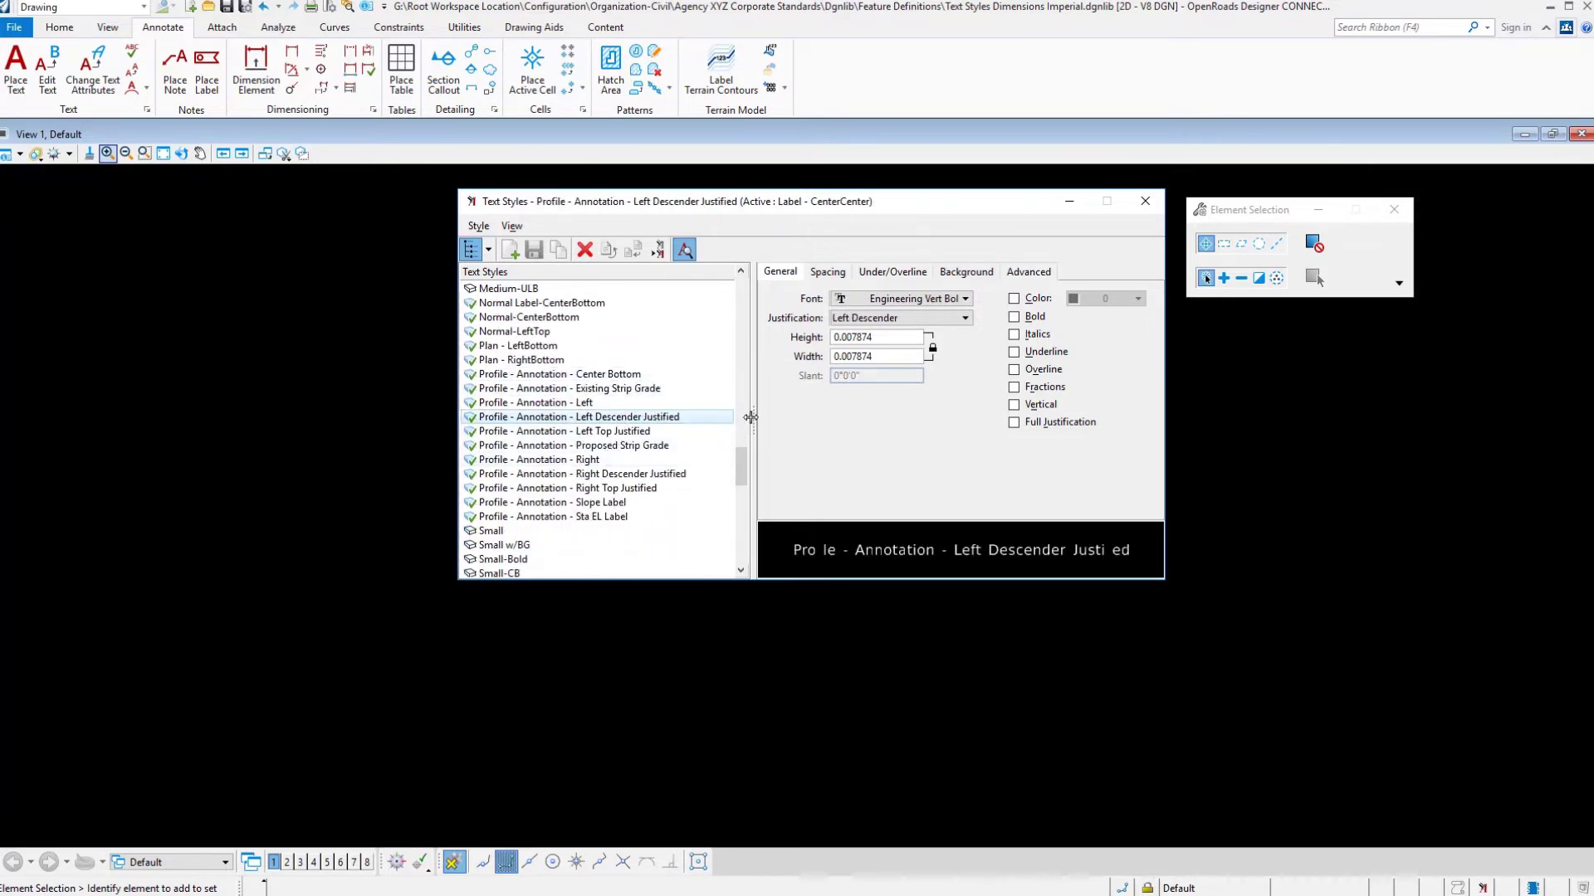
left_click_drag(741, 448, 735, 506)
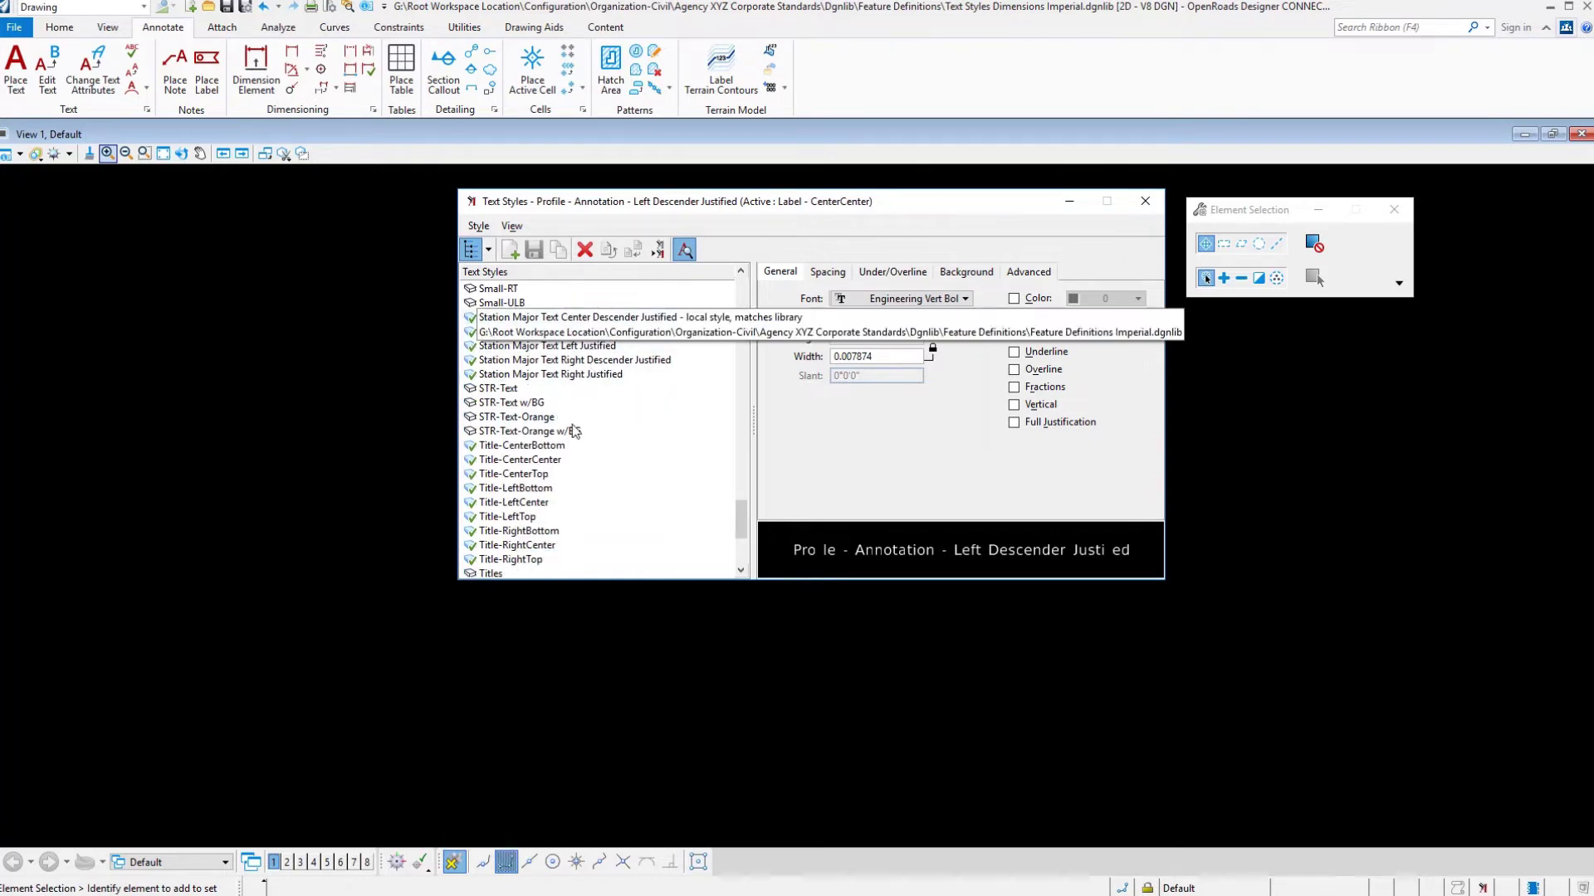
left_click_drag(741, 518, 761, 477)
left_click(596, 317)
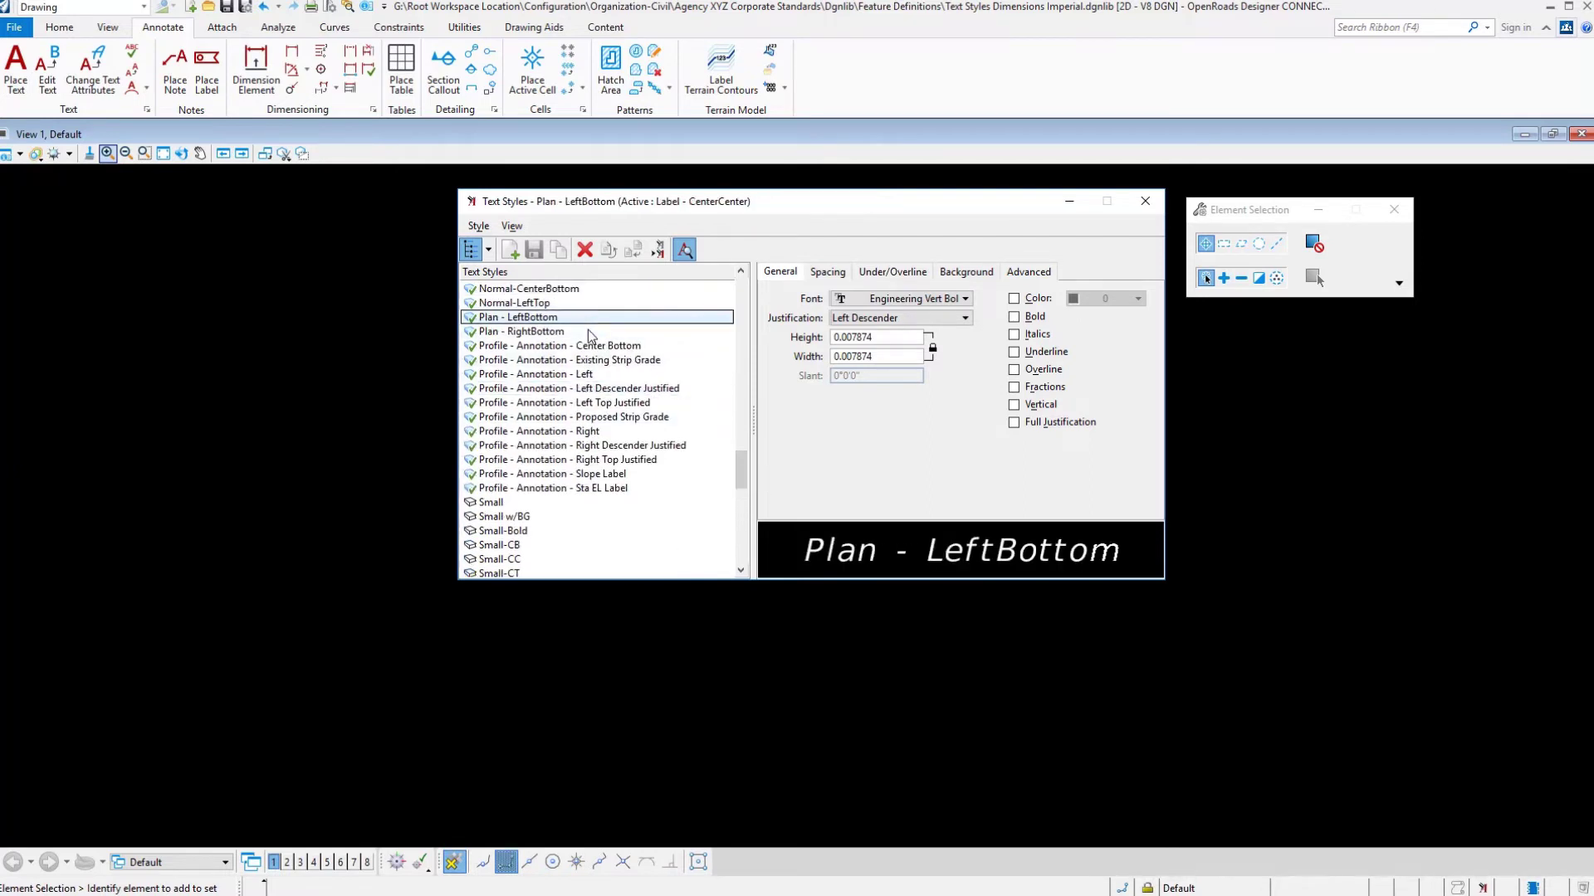
left_click(588, 332)
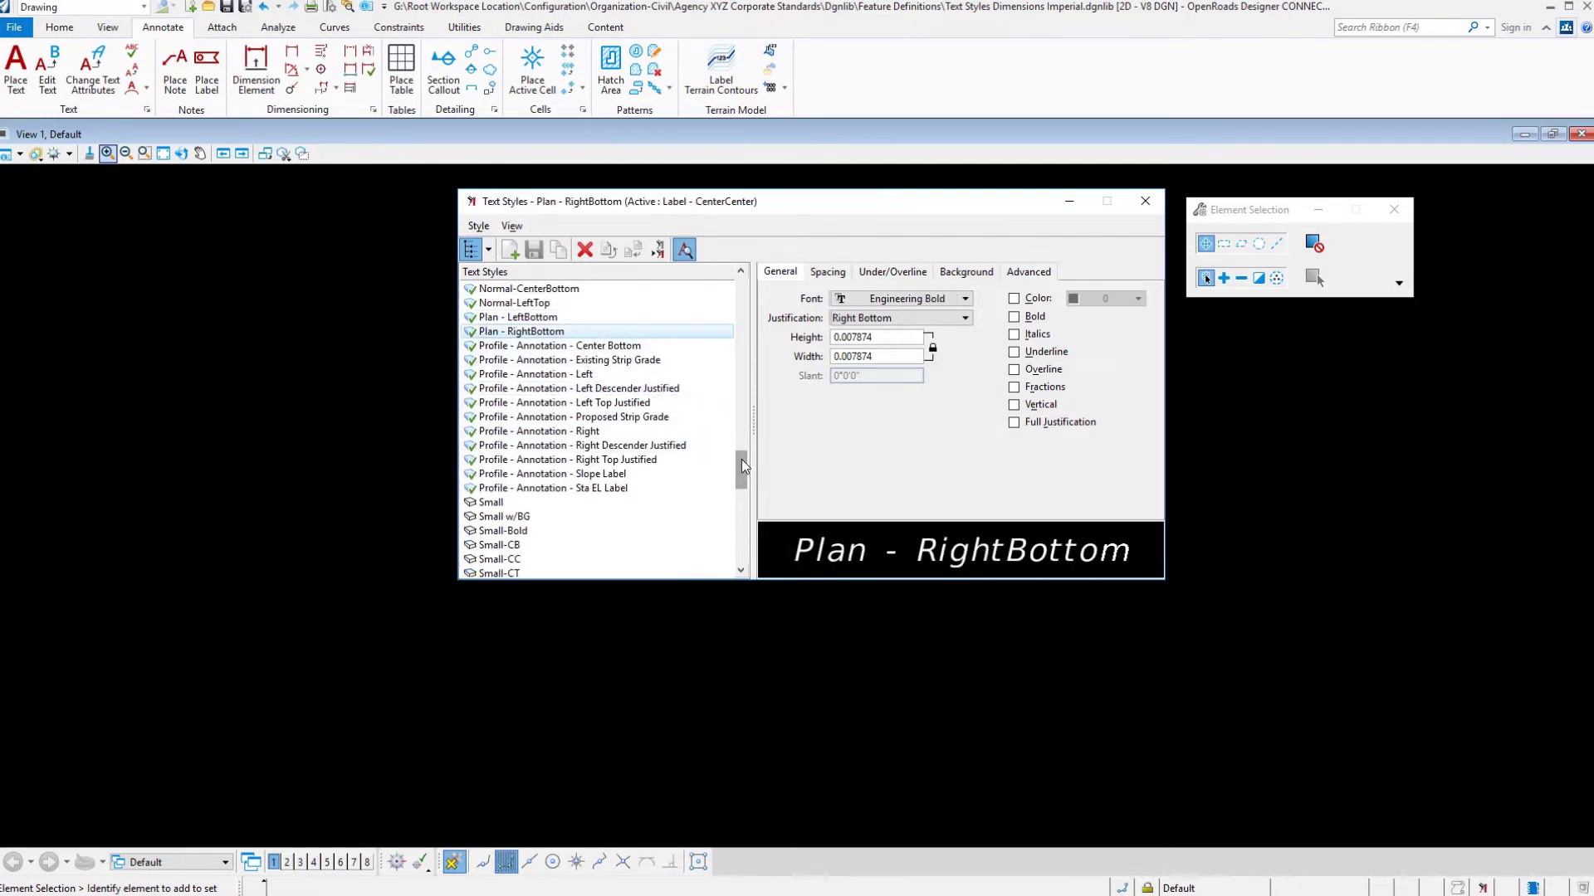
left_click_drag(741, 460, 764, 282)
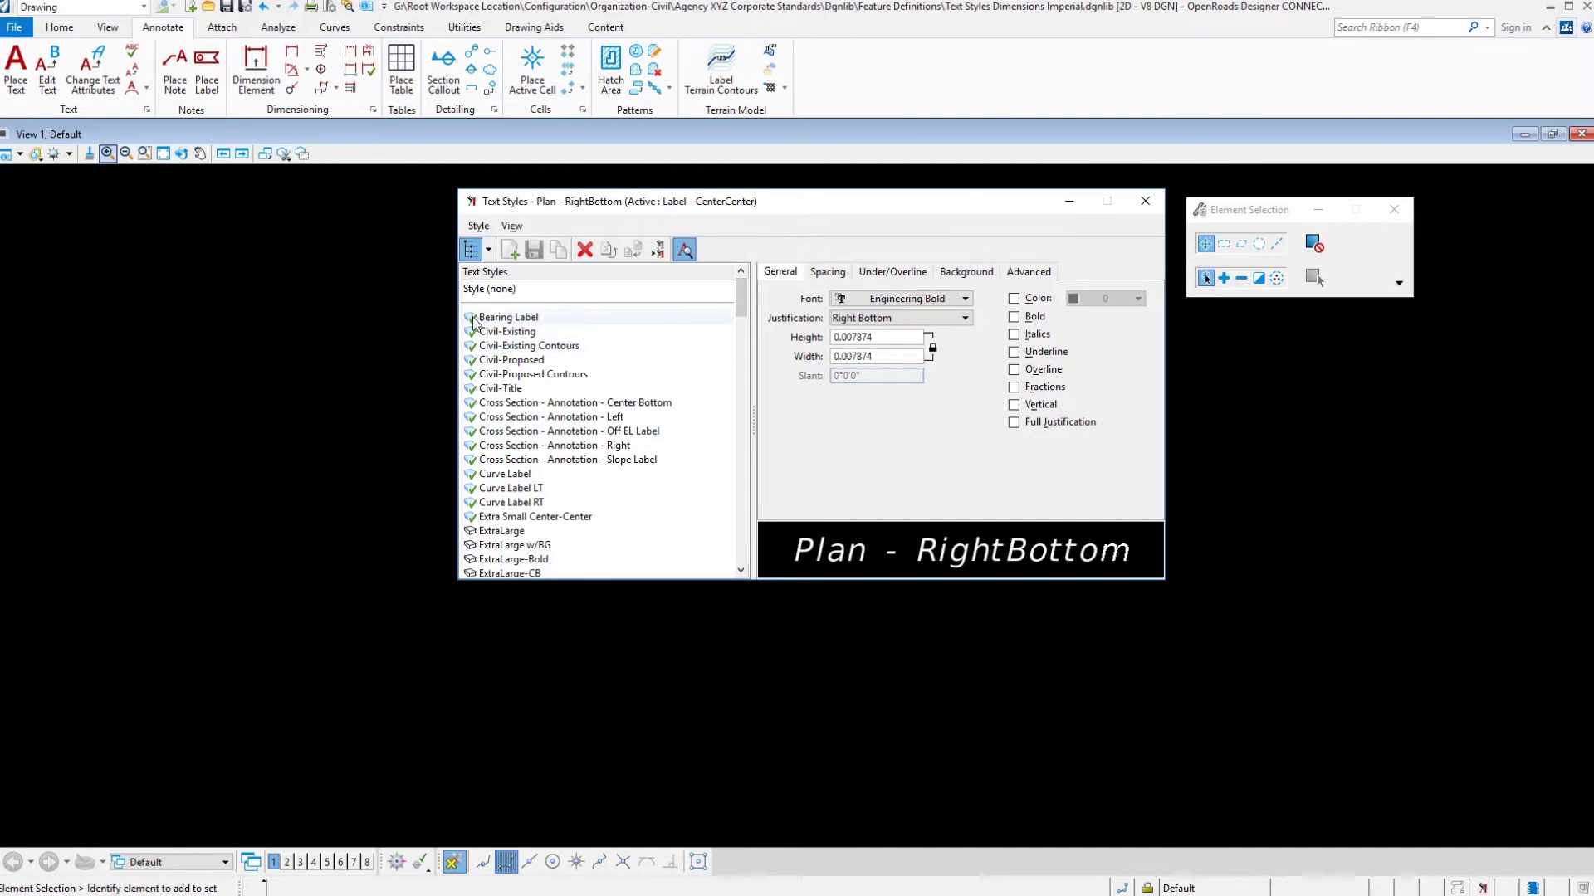
mouse_move(475, 324)
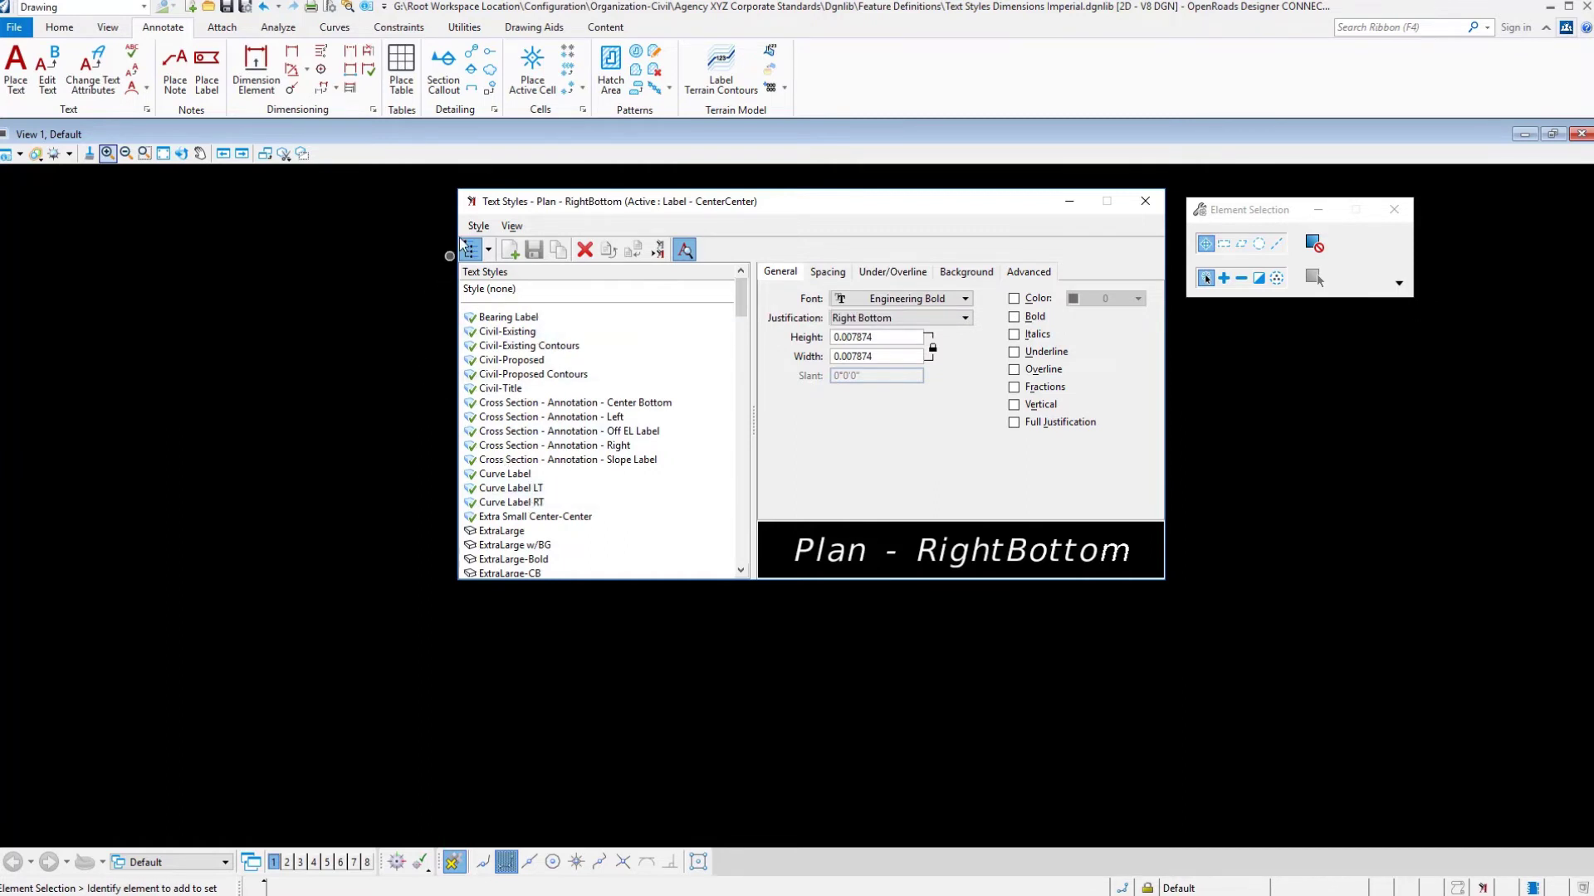
left_click(479, 228)
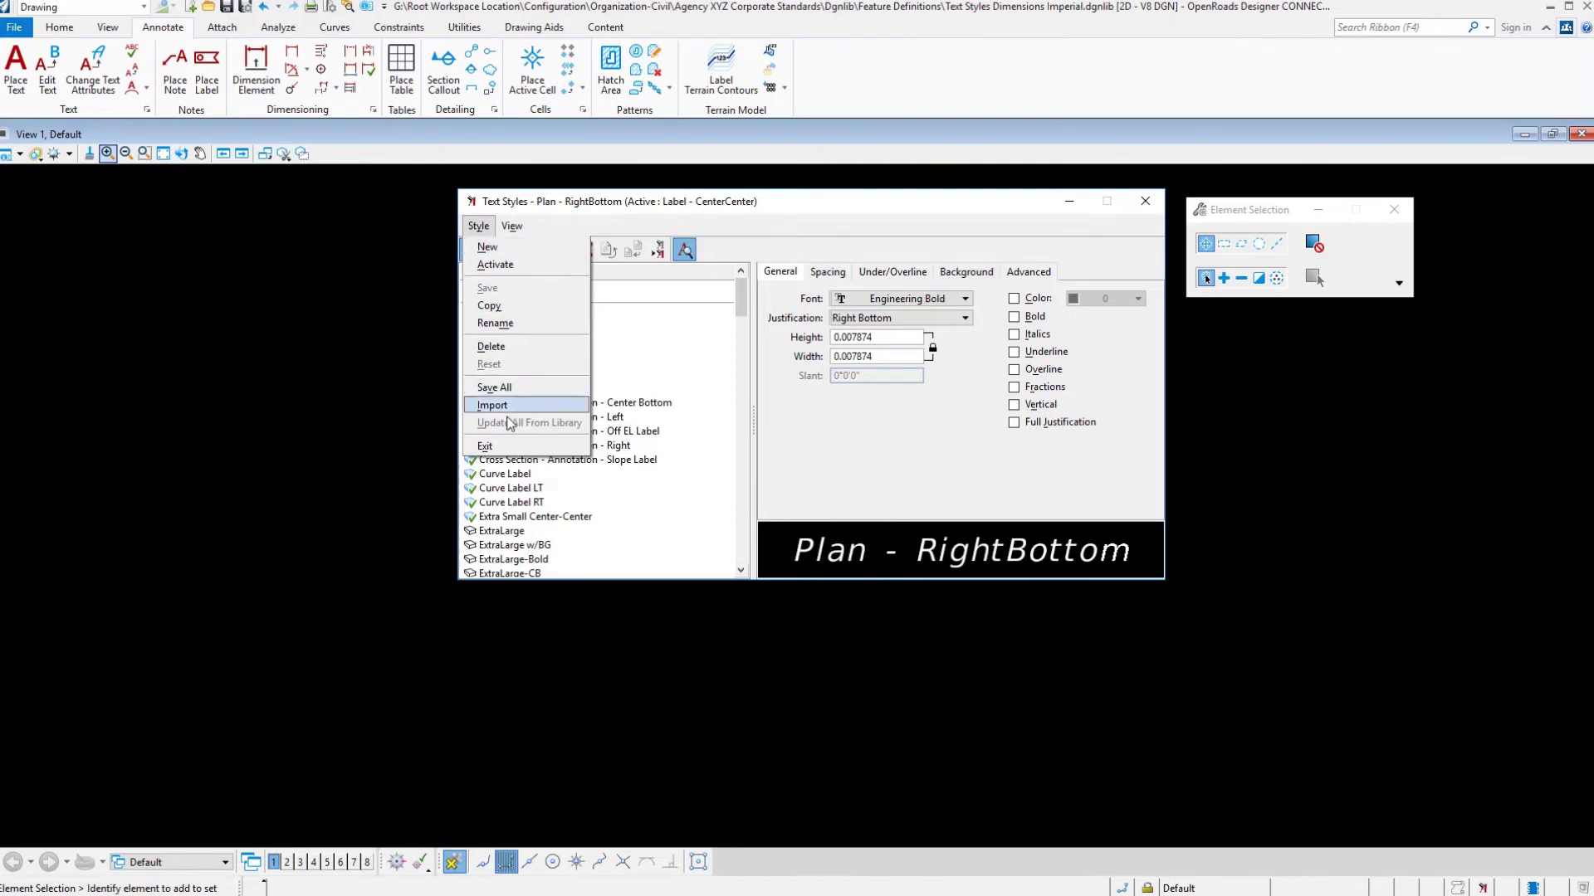
left_click(379, 390)
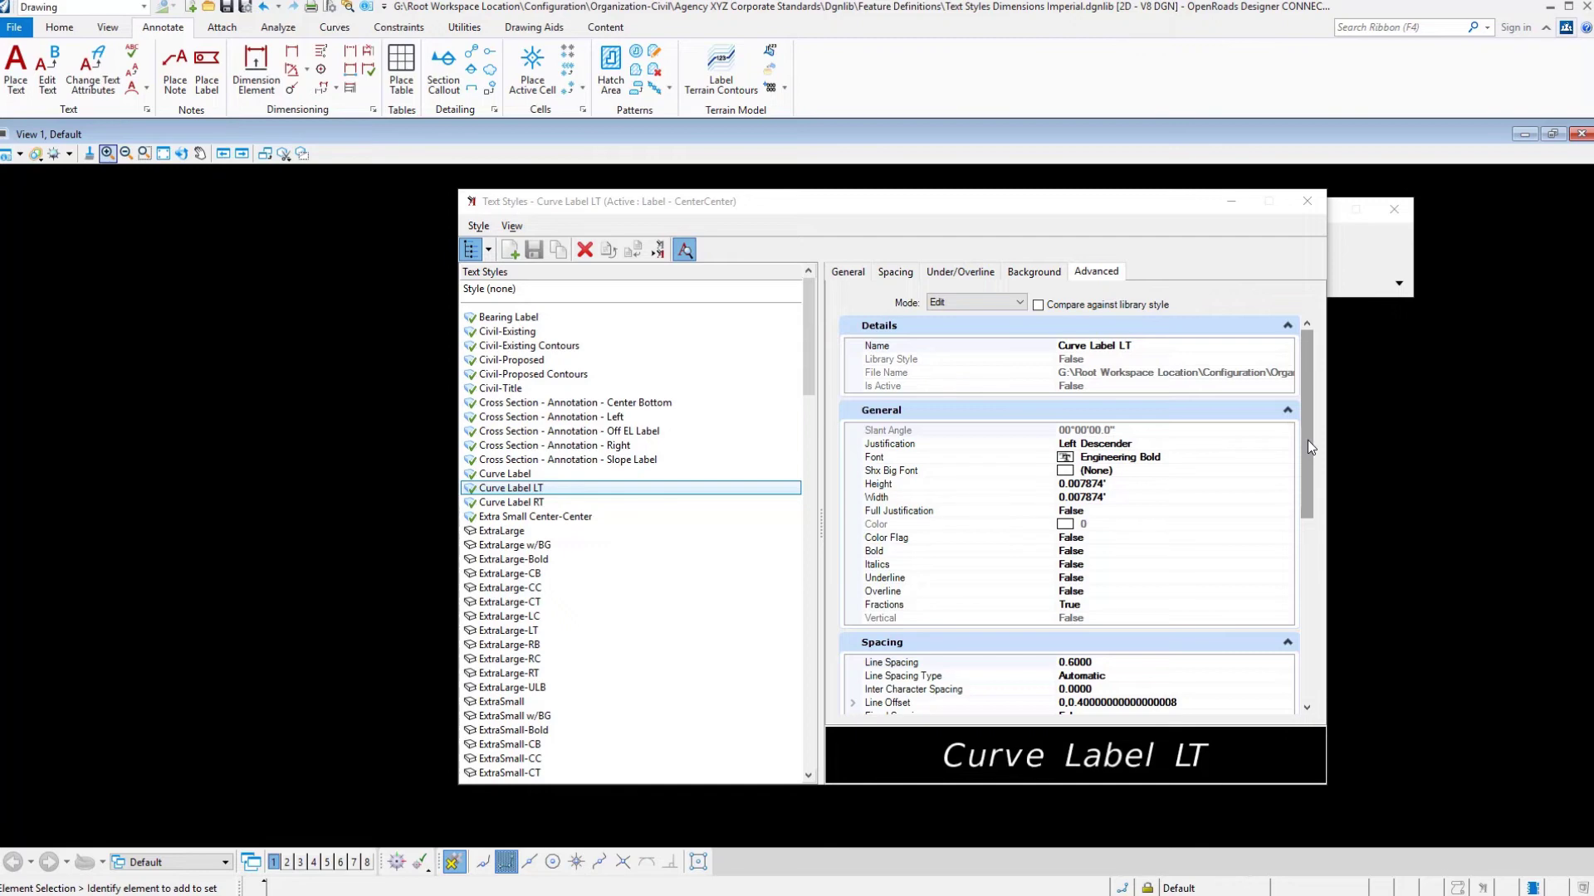
- Examine the advanced properties of the Curve Label LT, ExtraLarge-RT and ExtraLarge-CT text styles and look through the remaining styles
left_click_drag(1309, 445, 1312, 554)
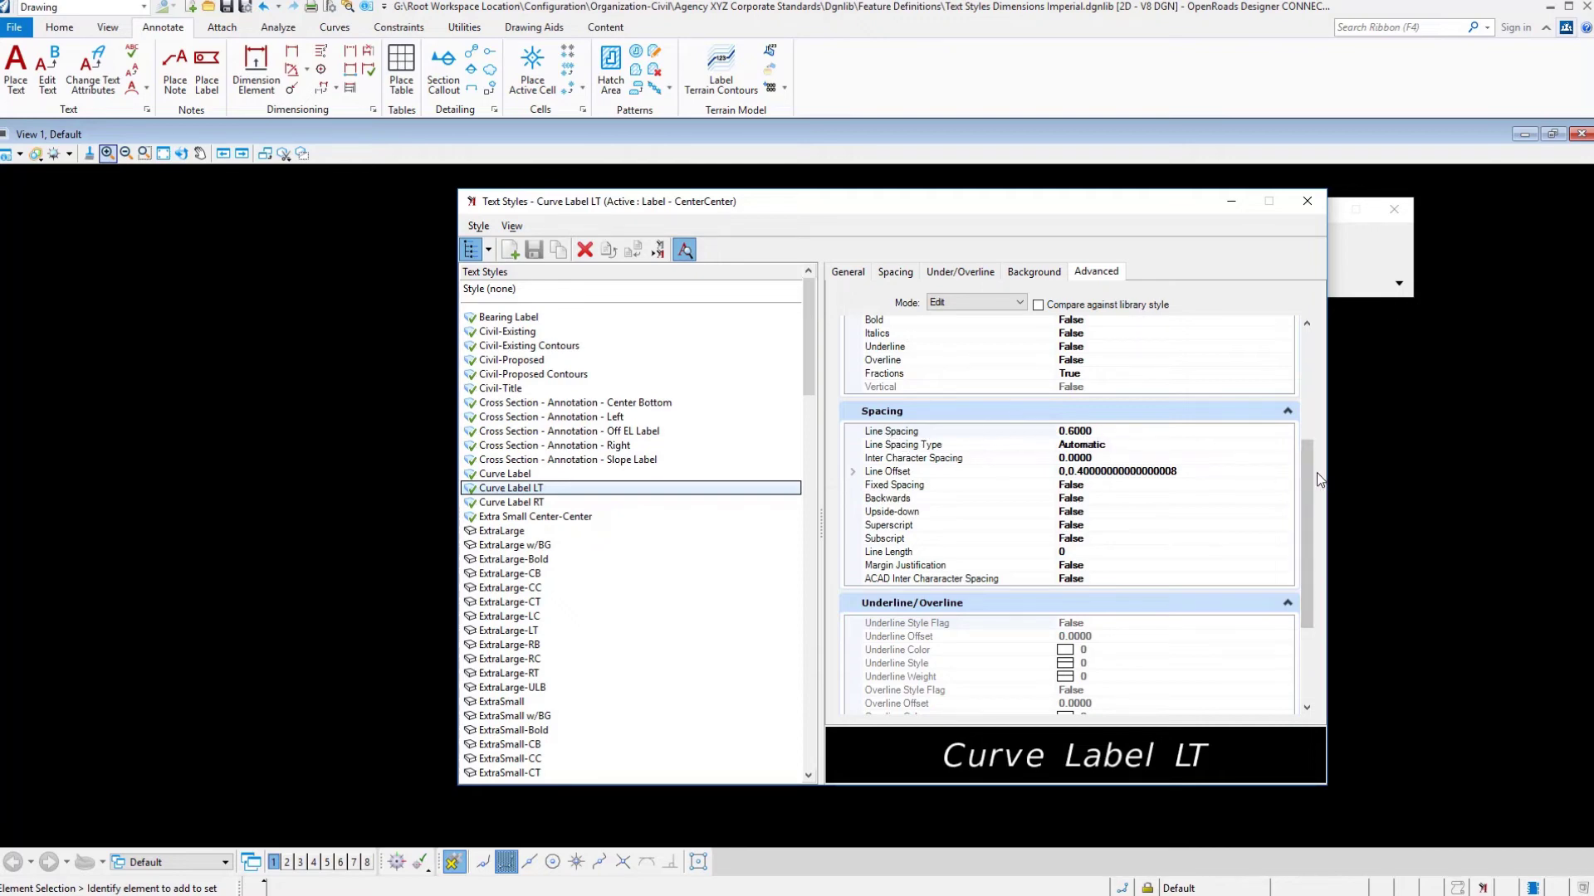
left_click_drag(1305, 476, 1326, 349)
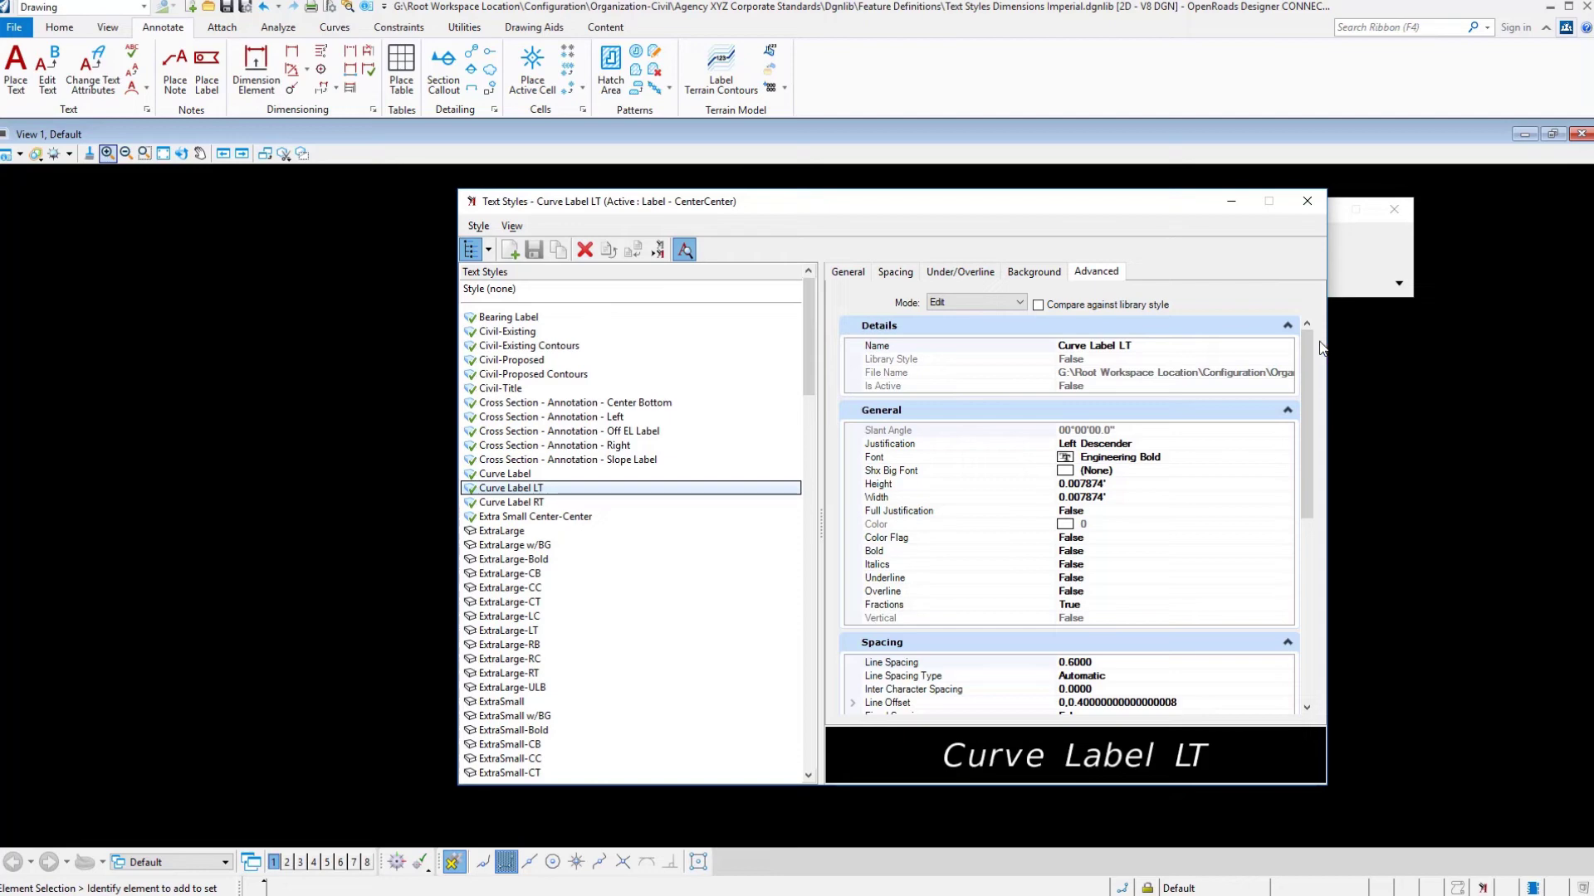
scroll(631, 532, "down", 6)
left_click(508, 417)
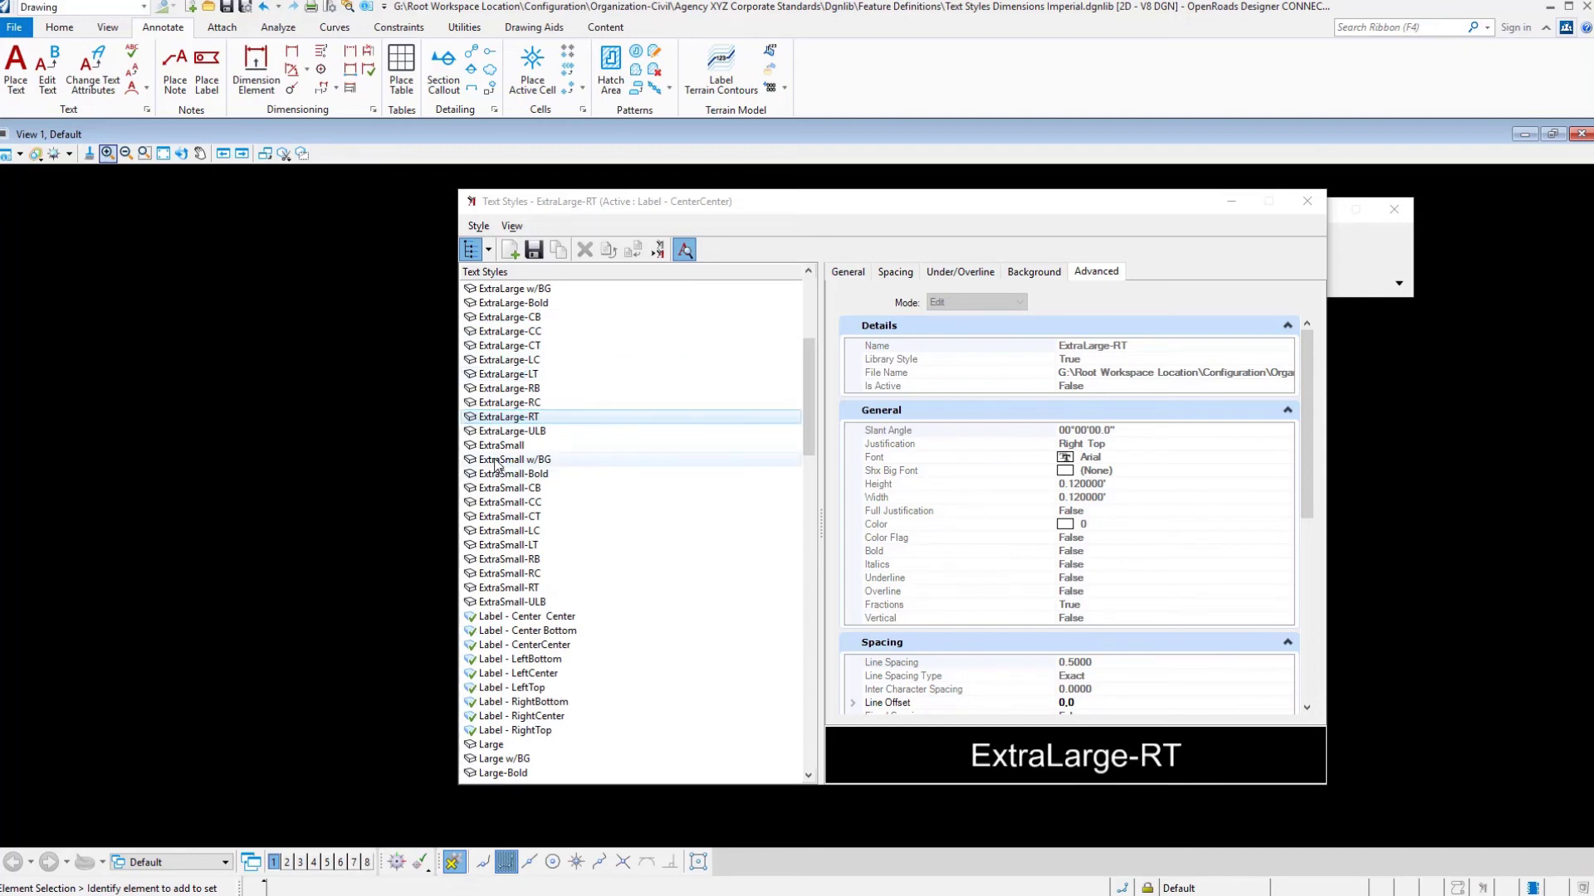
left_click(510, 347)
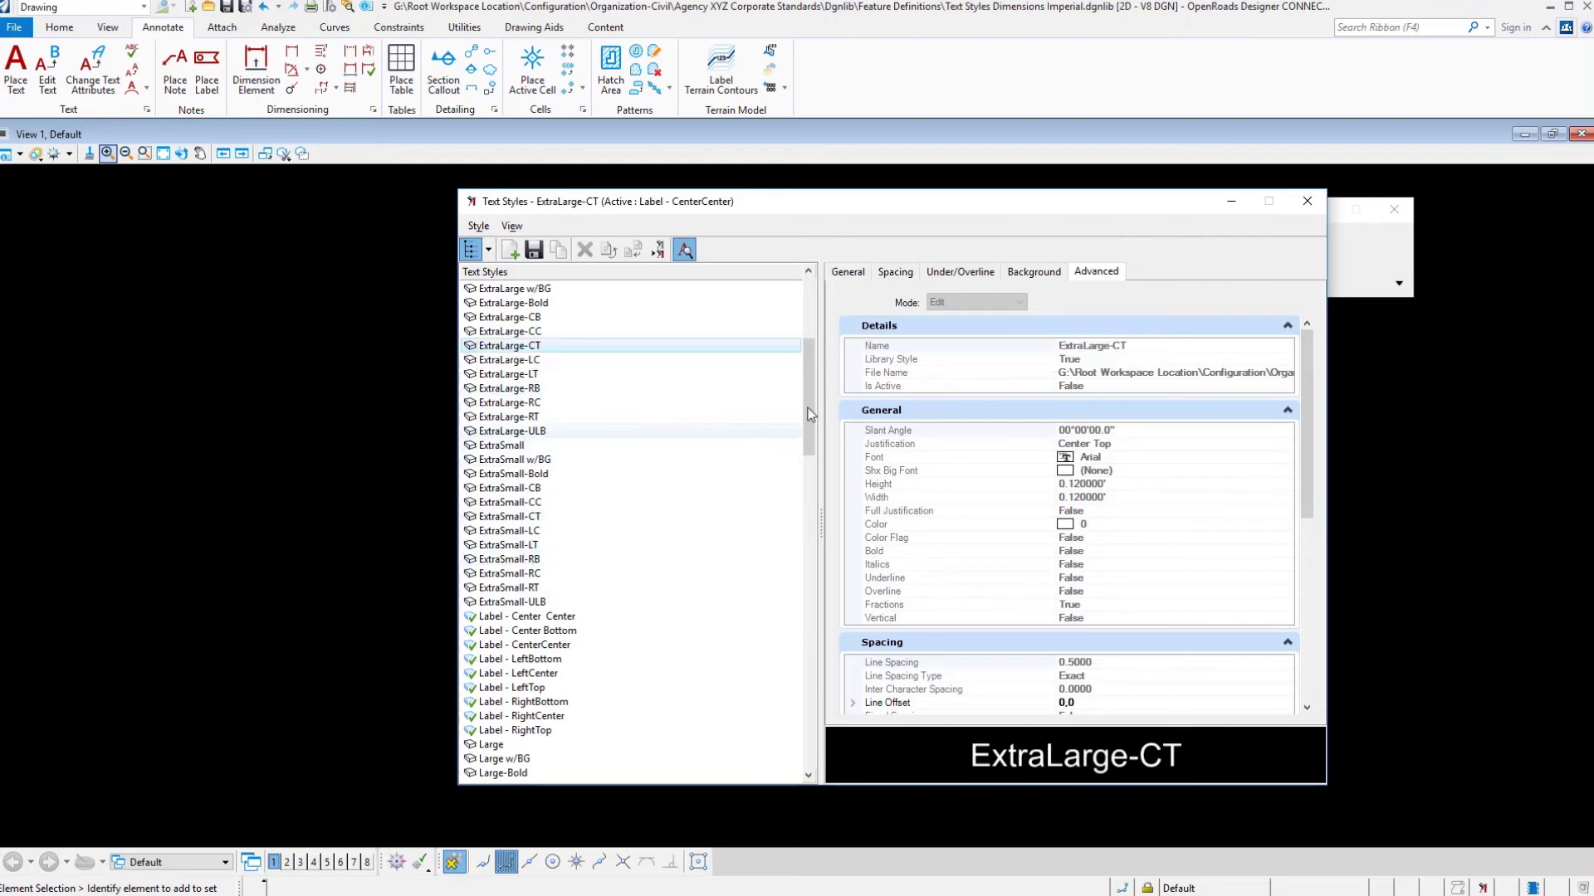
left_click_drag(810, 415, 830, 567)
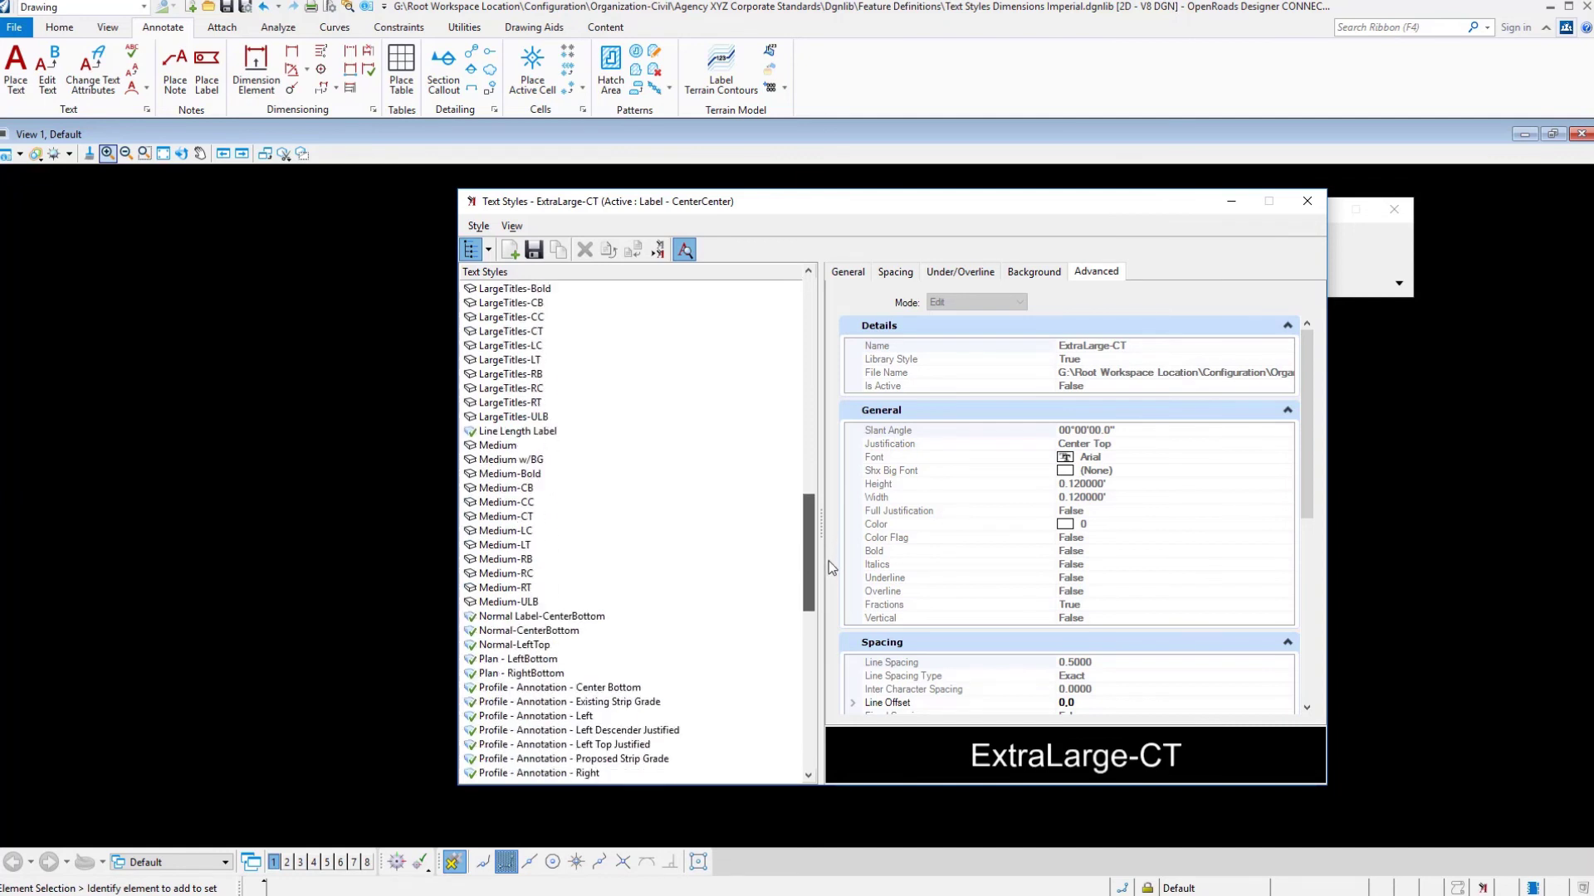
- Switch to File Explorer and select Text Styles Dimensions Imperial.dgnlib in the Agency XYZ feature definitions folder
key("alt+Tab")
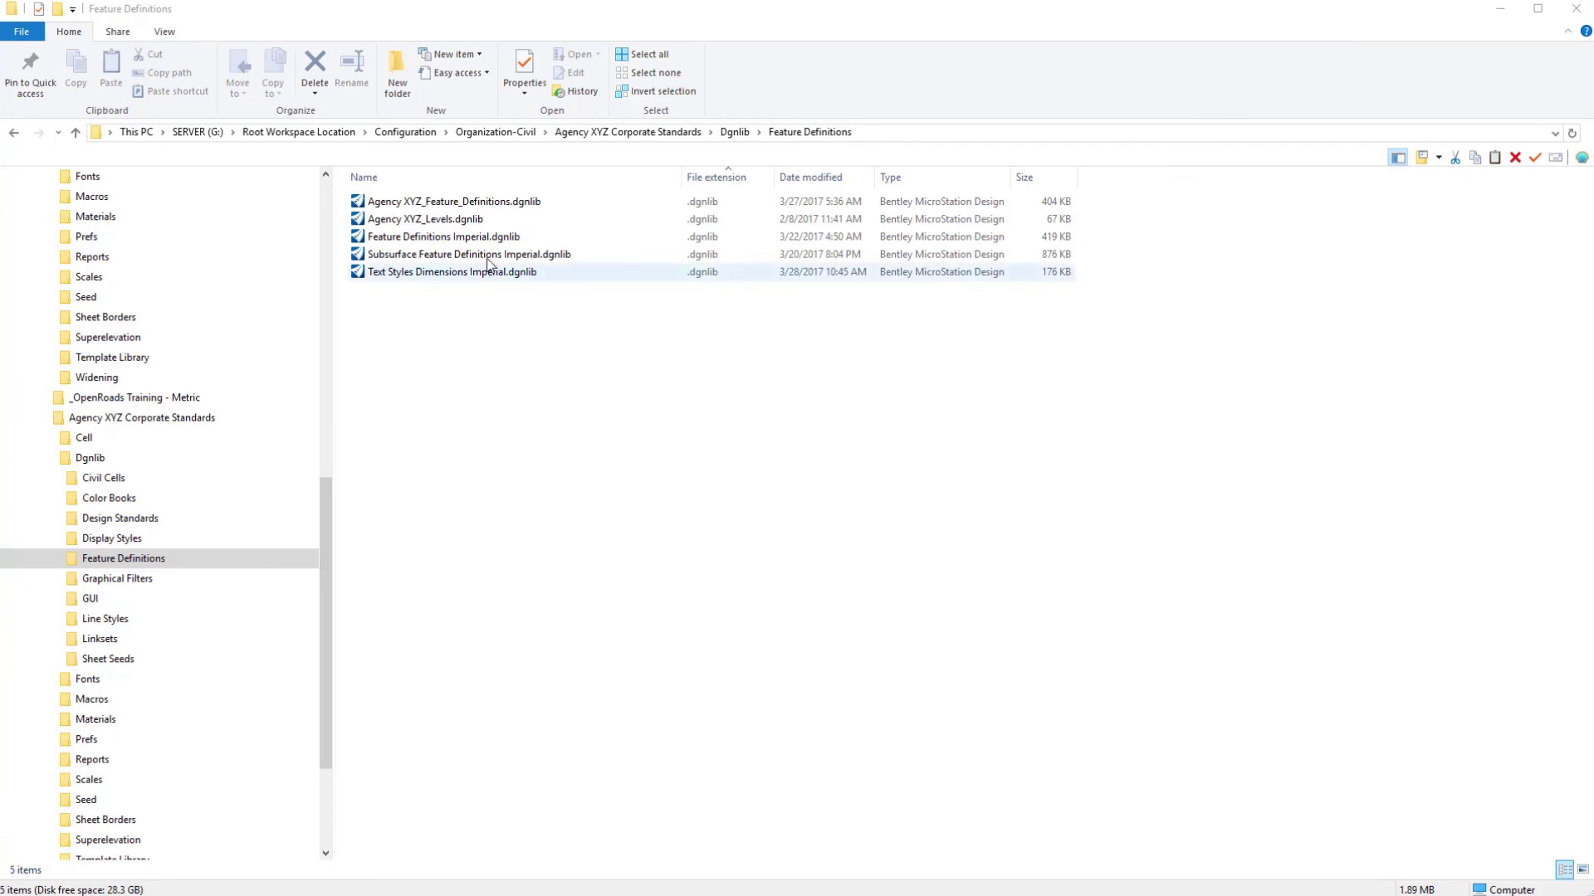
left_click(493, 225)
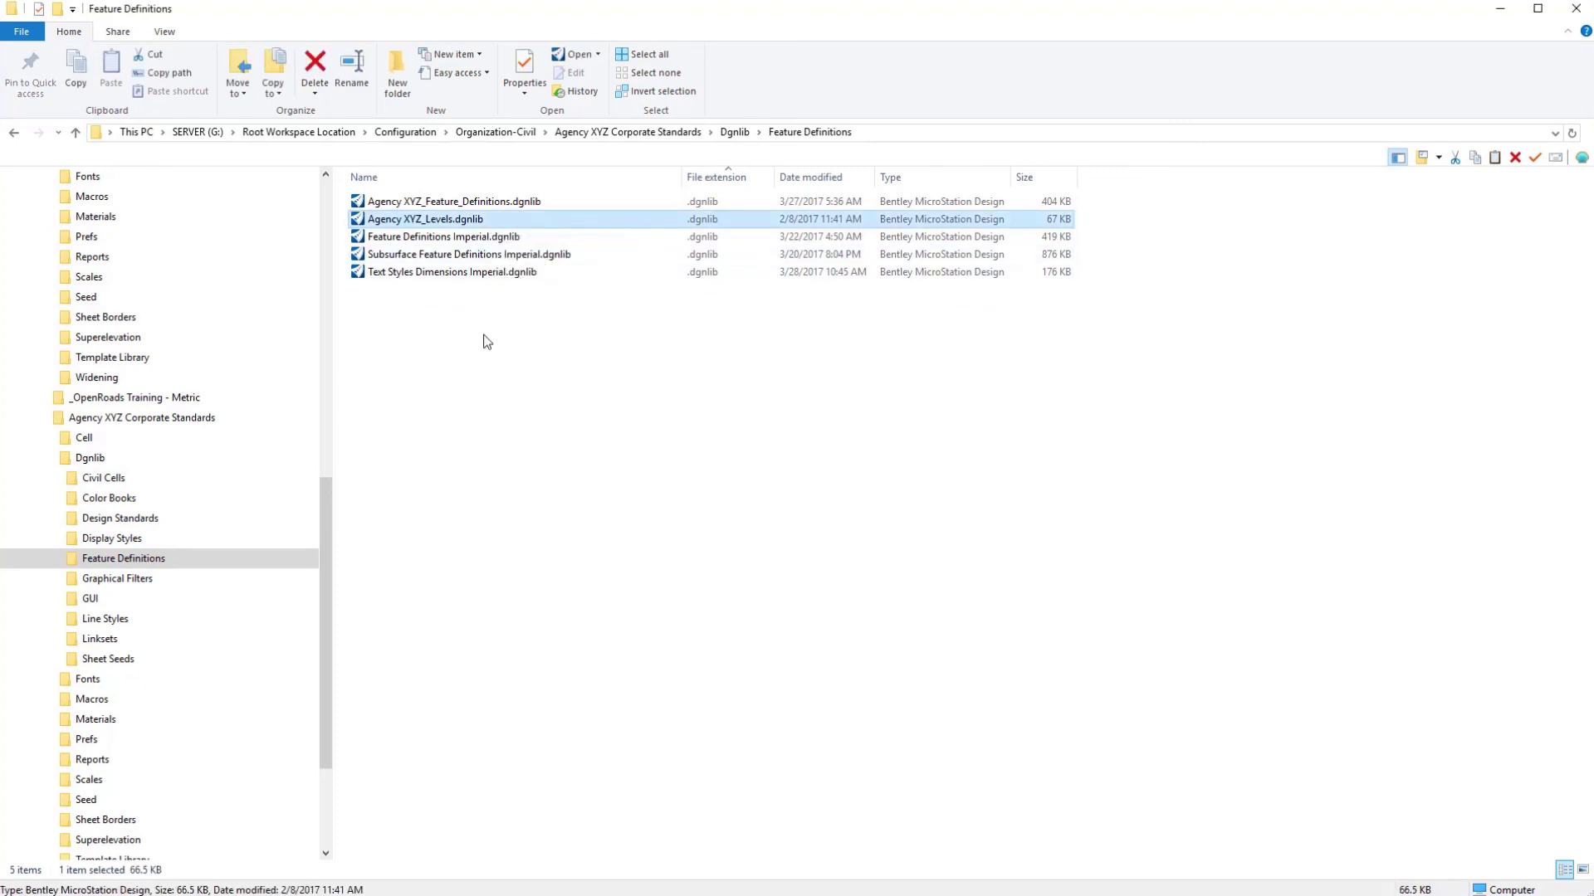
left_click(491, 273)
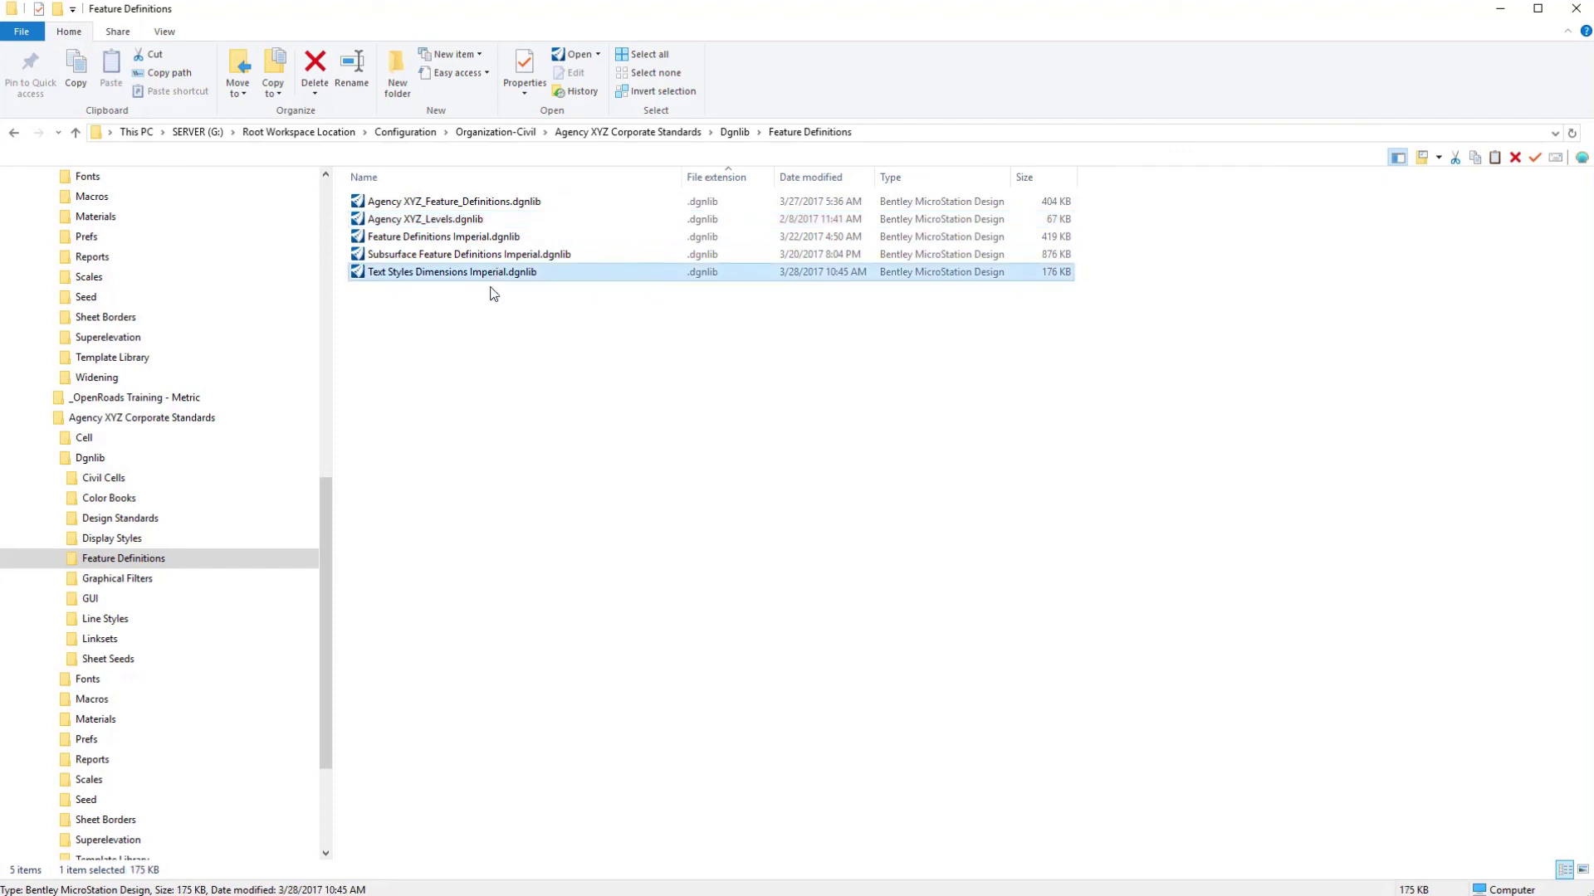